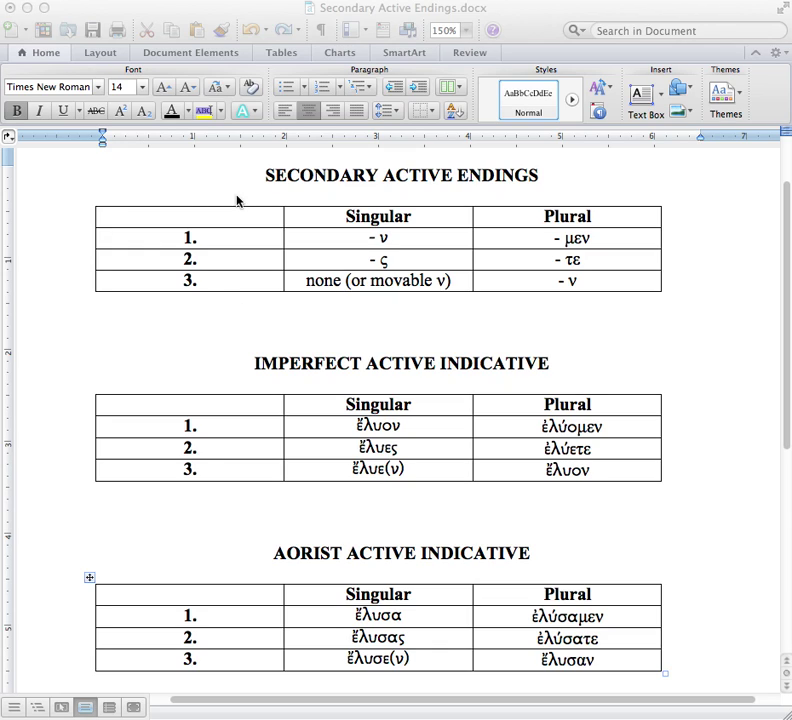
- Examine each singular and plural ending in the Secondary Active Endings table, selecting the endings one by one
click(308, 184)
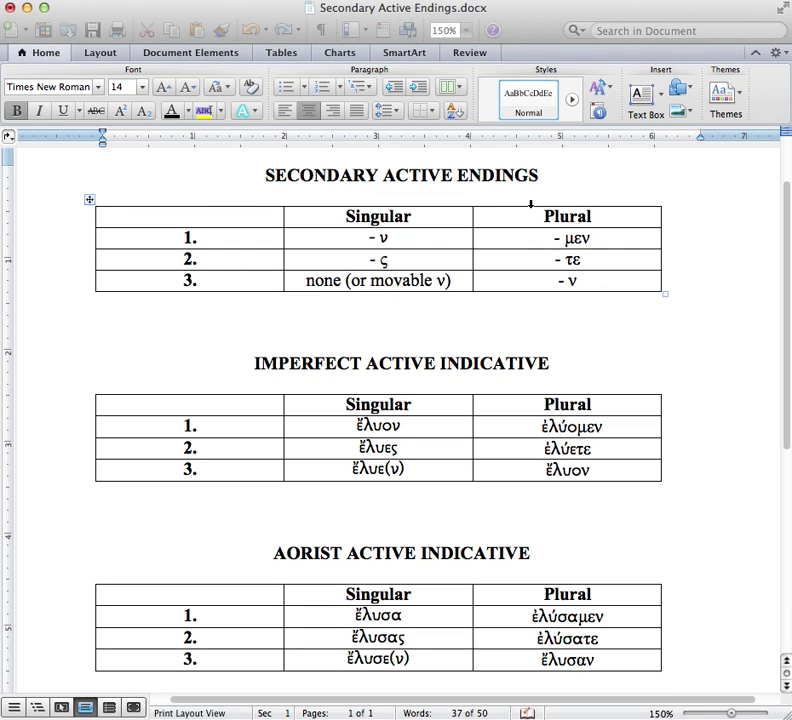
triple_click(403, 238)
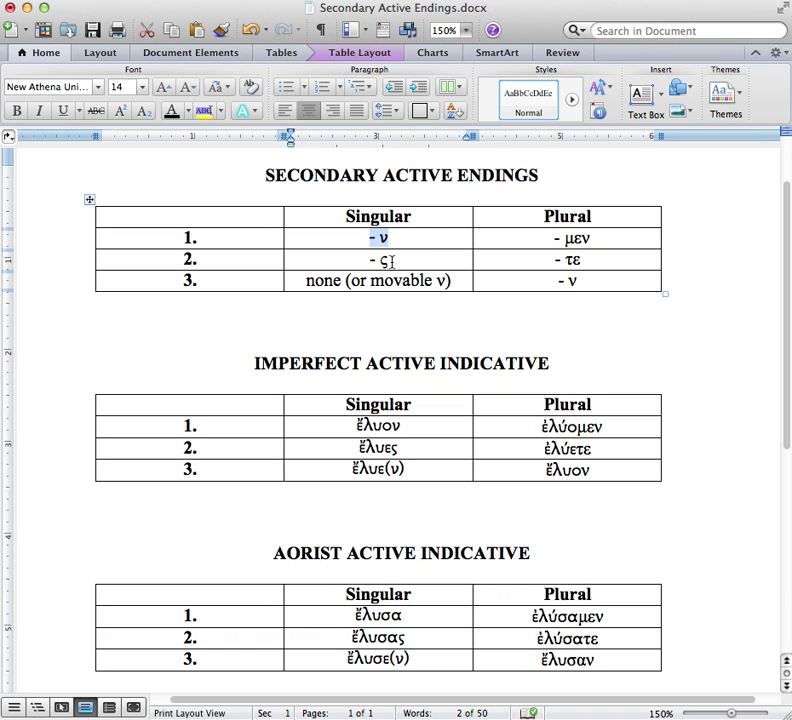
drag(391, 262, 377, 262)
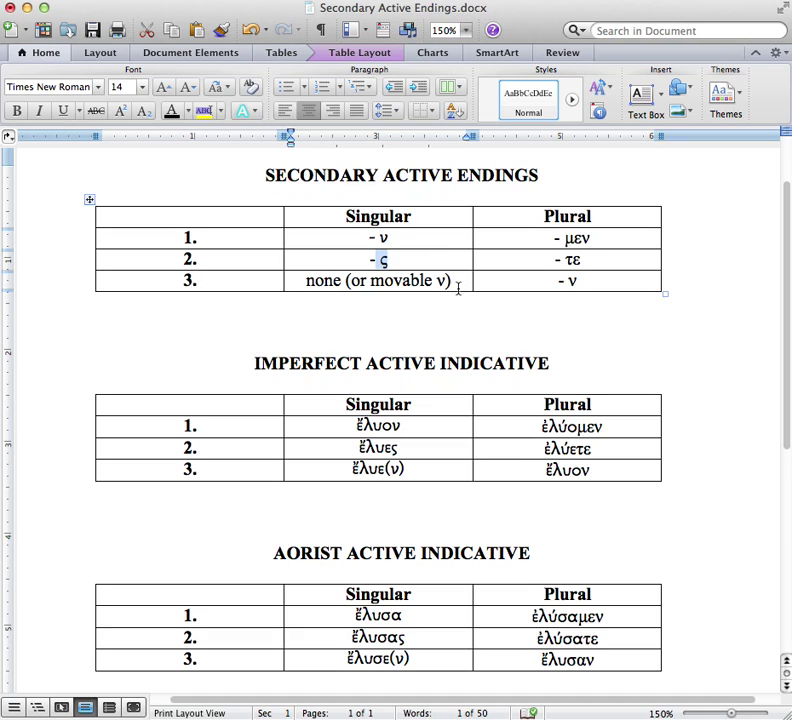
drag(309, 280, 446, 281)
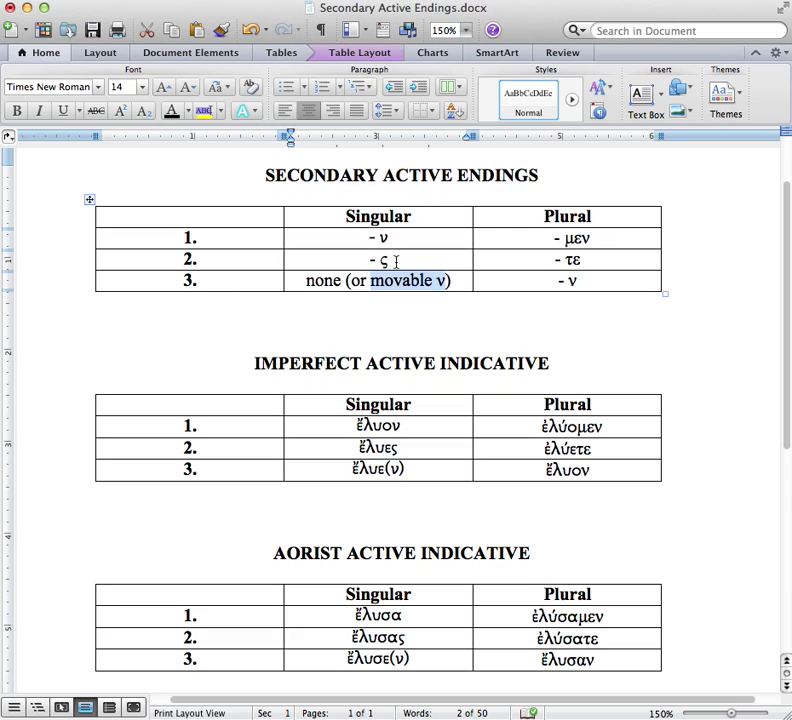
drag(552, 239, 580, 237)
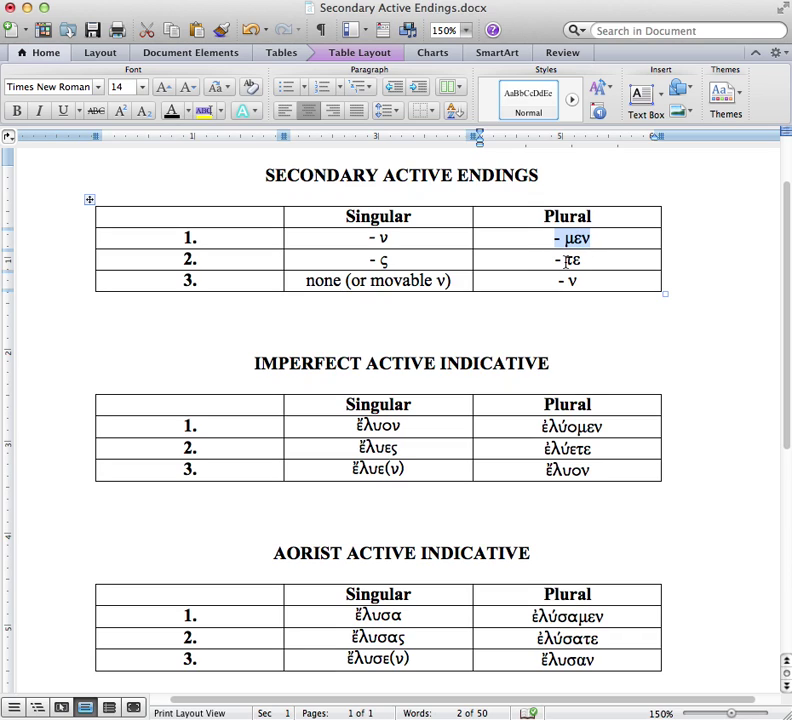
drag(566, 260, 584, 260)
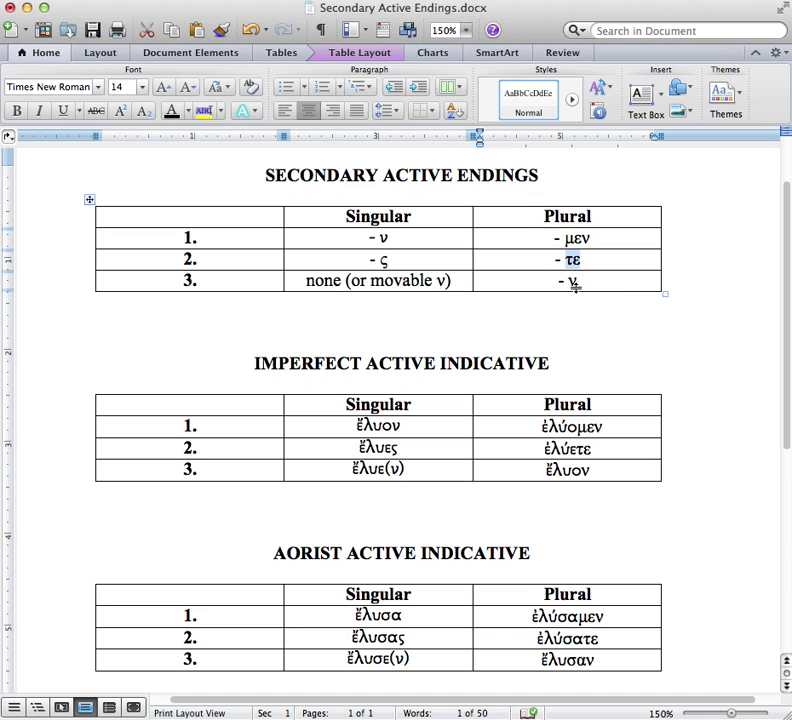
drag(570, 281, 584, 282)
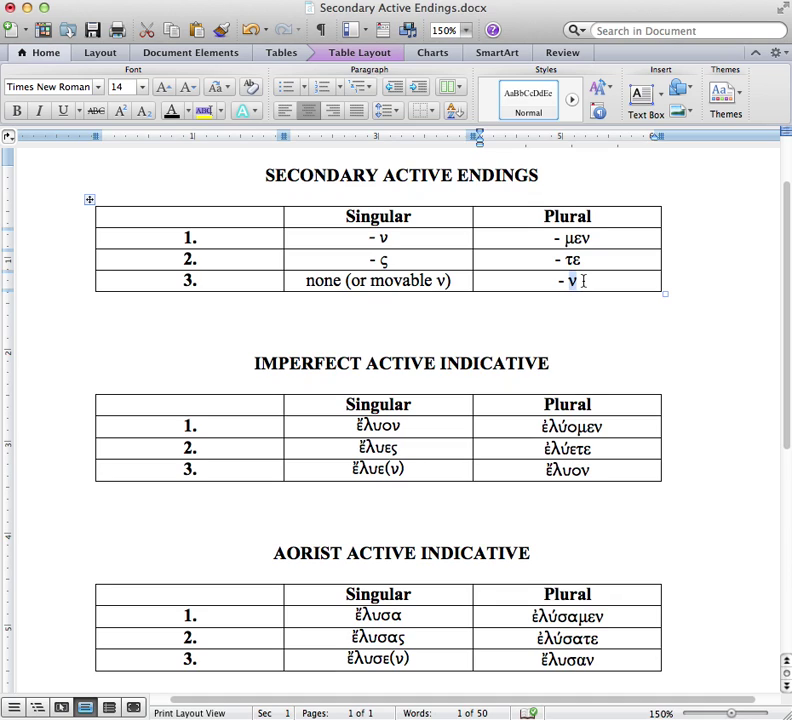
click(573, 286)
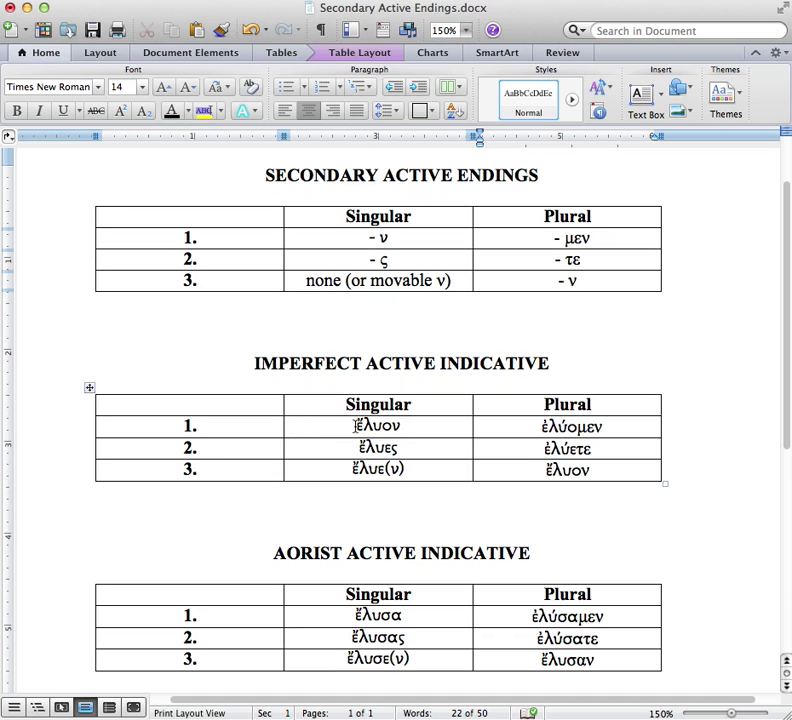
- In the imperfect table's first-person singular ἔλυον, highlight the connecting vowel ο in blue and the ending ν in yellow
click(357, 425)
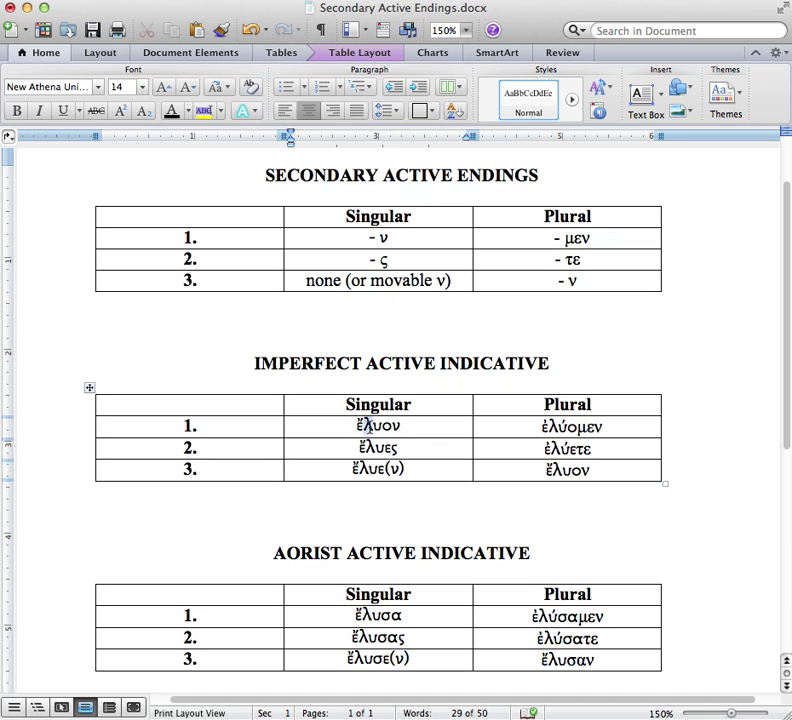
drag(363, 424, 379, 425)
click(428, 456)
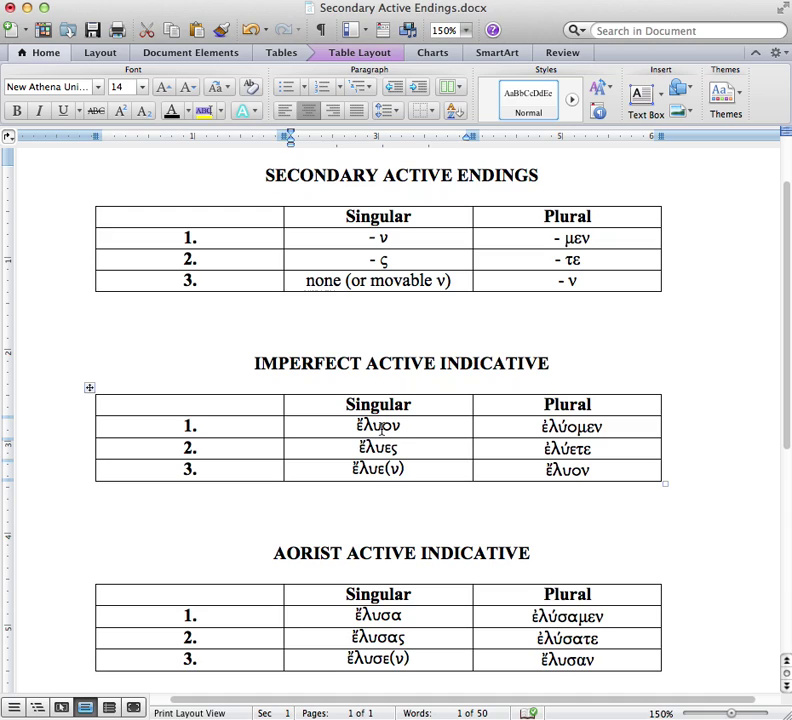
drag(382, 427, 391, 427)
click(221, 111)
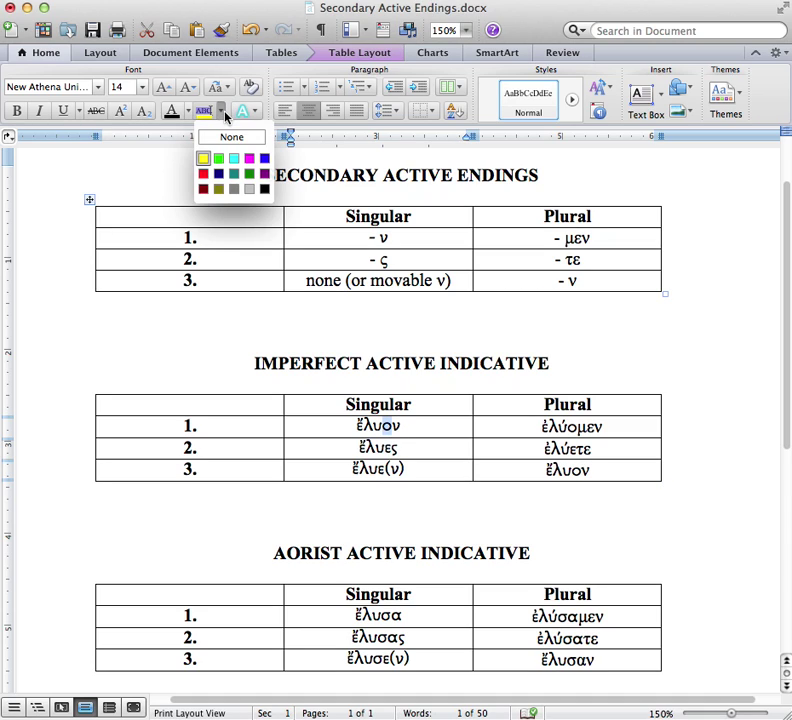
click(263, 160)
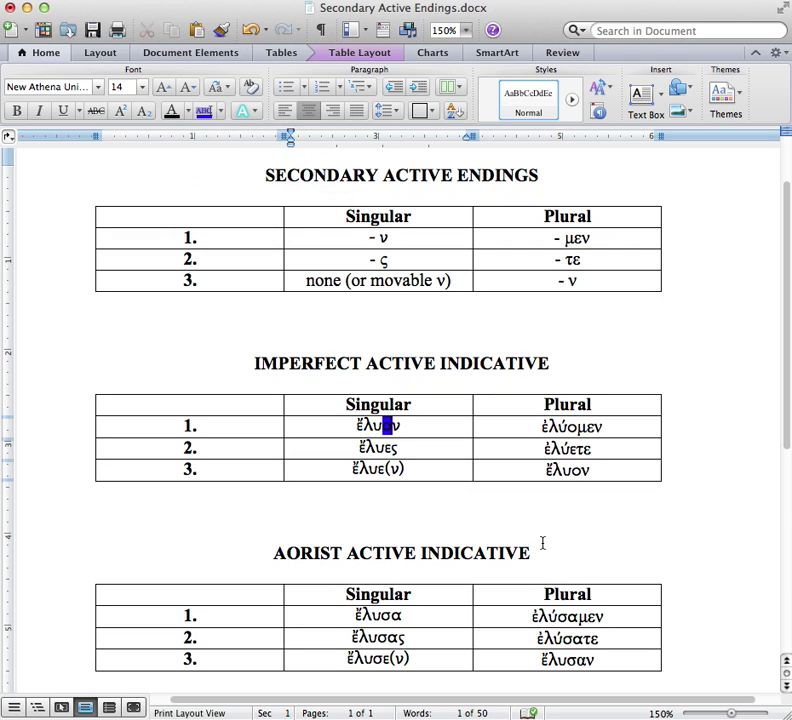
click(410, 446)
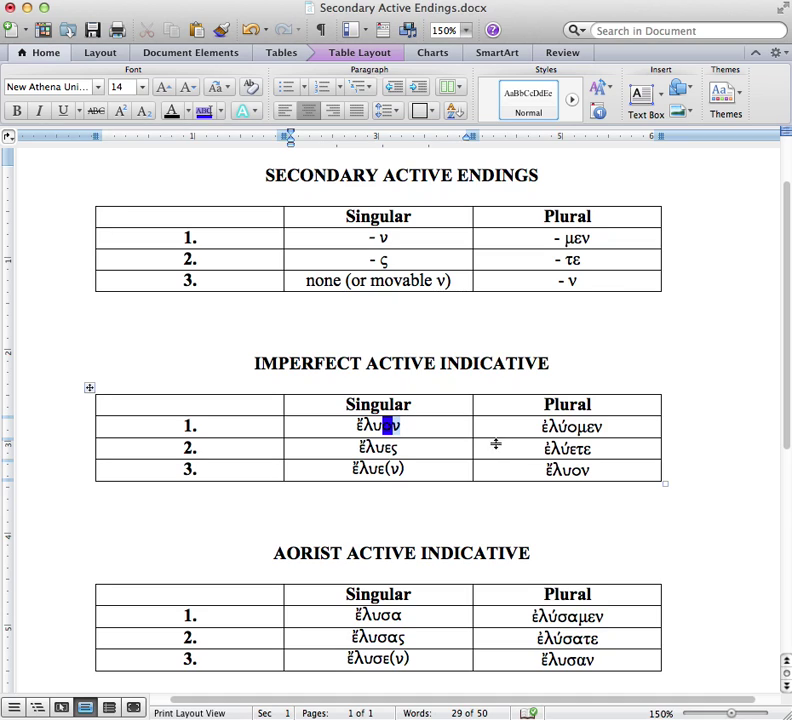
click(220, 110)
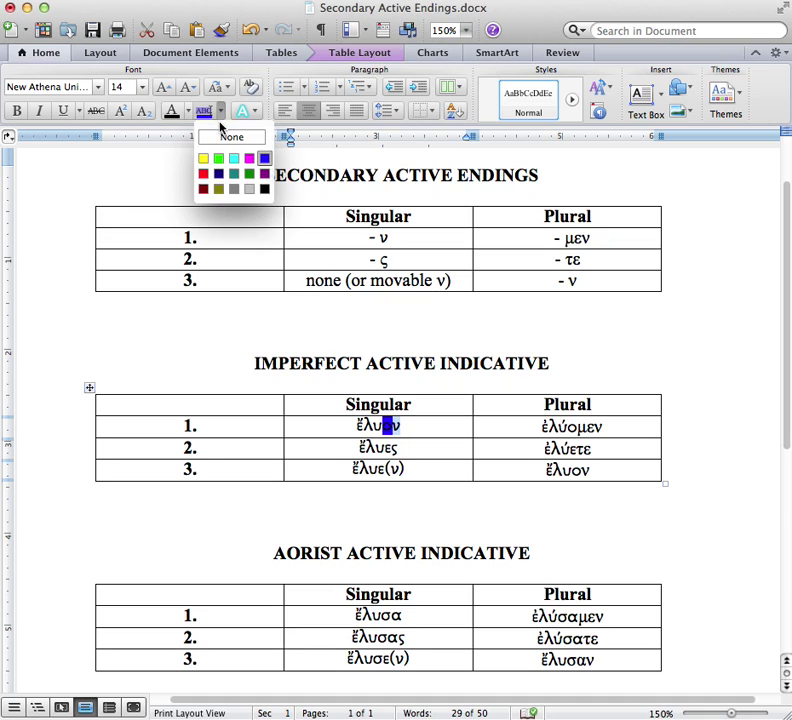
click(204, 158)
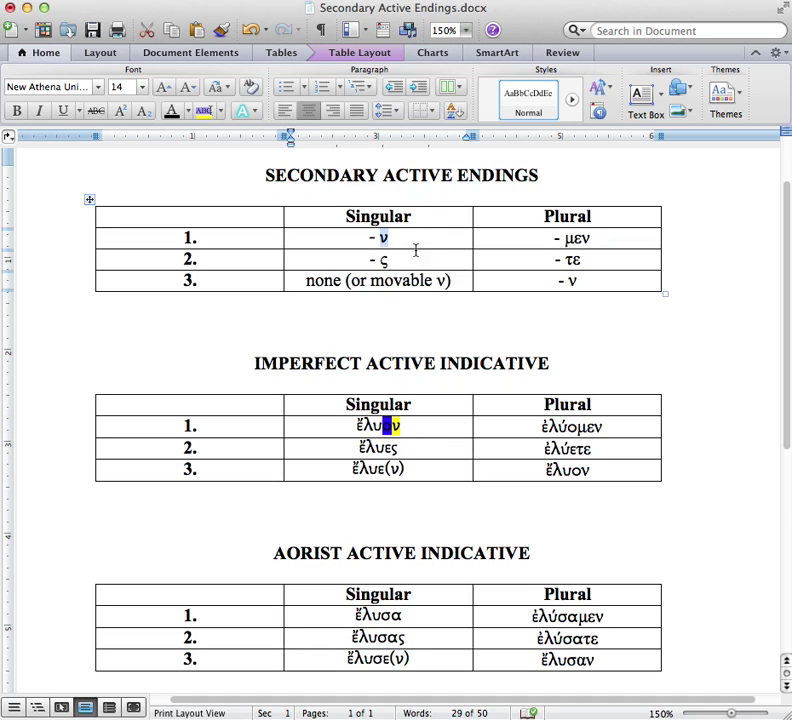
- In the imperfect second-person singular ἔλυες, highlight the second ε in blue and the final ς in yellow
drag(359, 448, 387, 448)
click(220, 110)
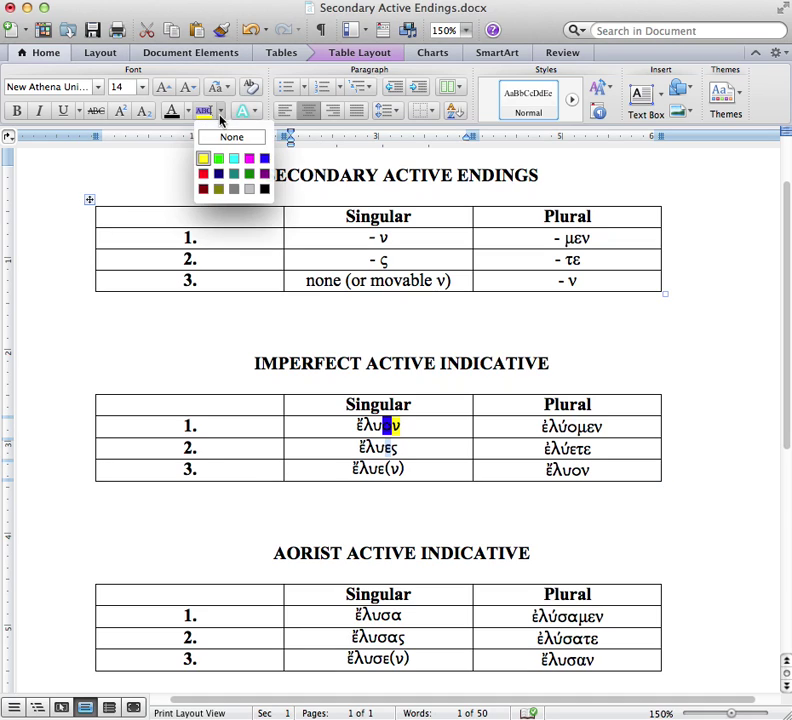
click(264, 159)
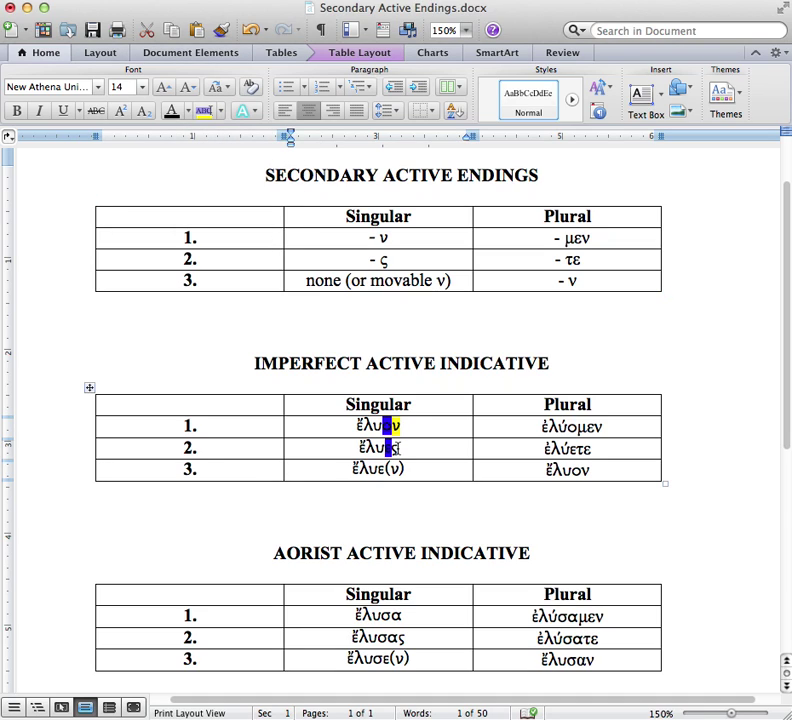
drag(398, 449, 391, 449)
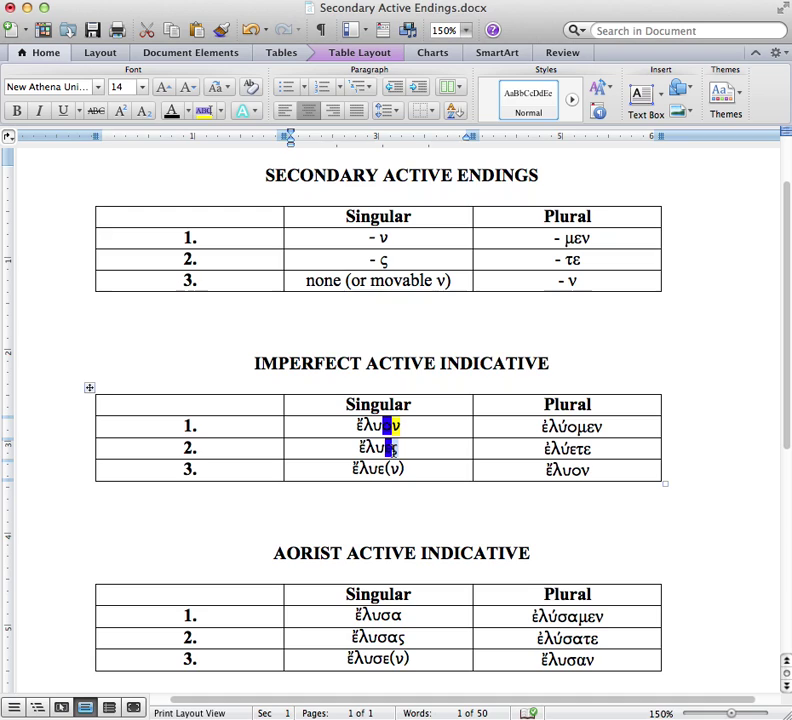
click(202, 114)
click(220, 112)
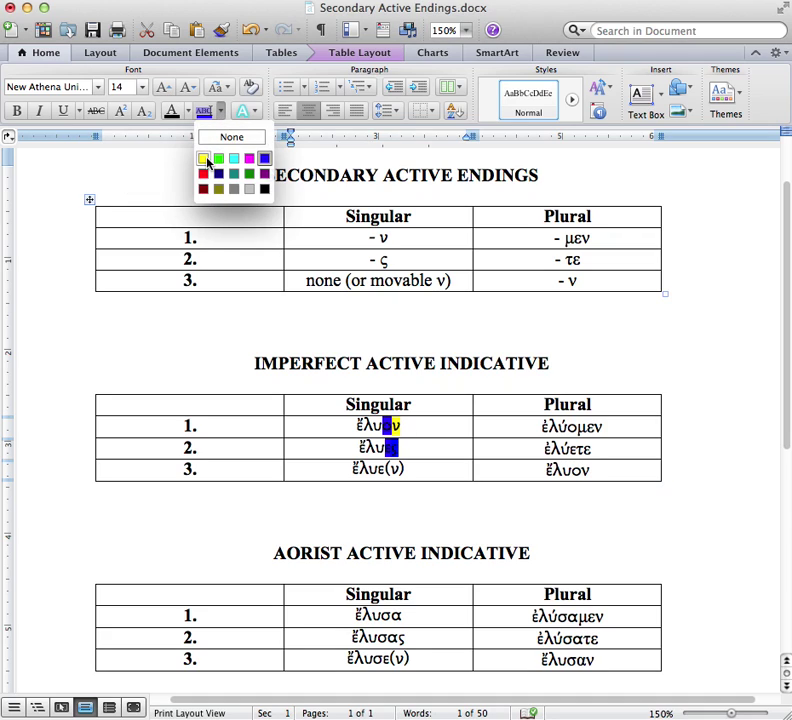
click(204, 160)
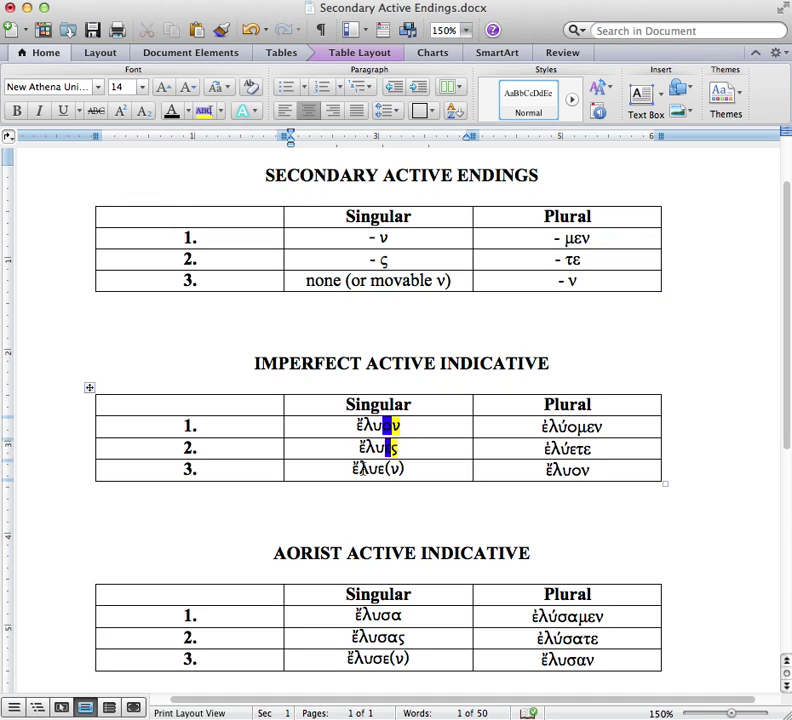
- In the imperfect third-person singular ἔλυε(ν), highlight the ε before the parenthesis in blue and the movable ν in yellow
drag(357, 469, 378, 469)
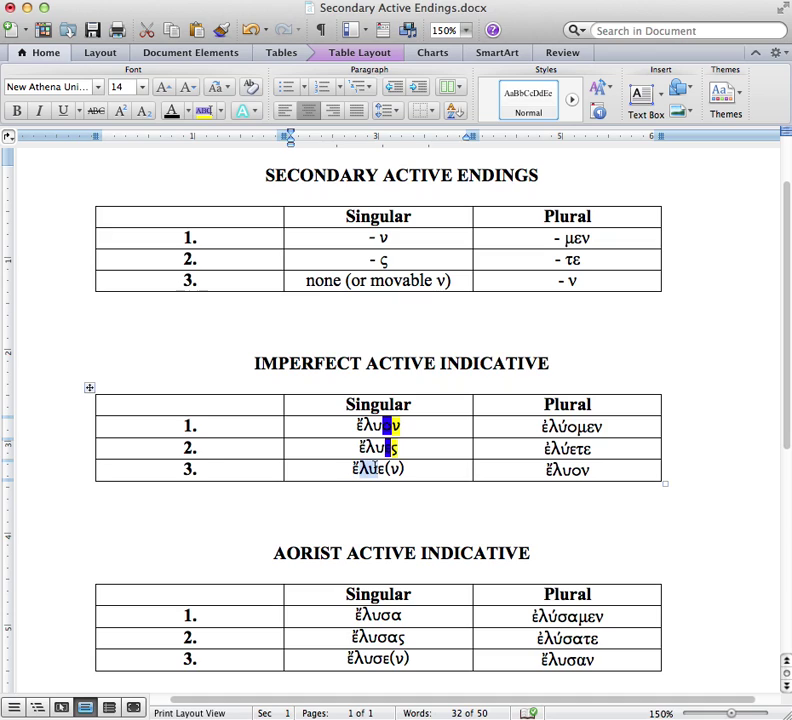
click(381, 470)
click(220, 111)
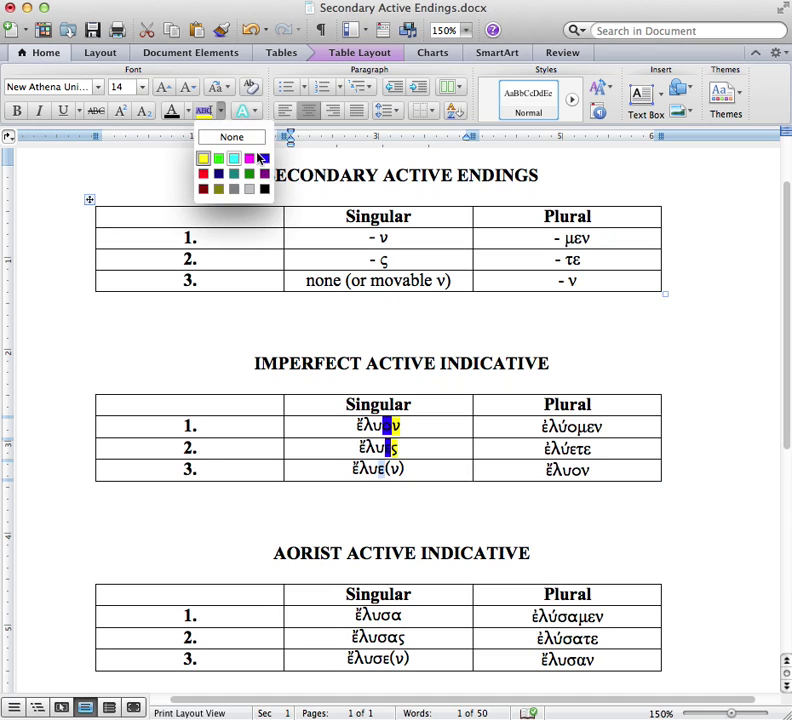
click(264, 156)
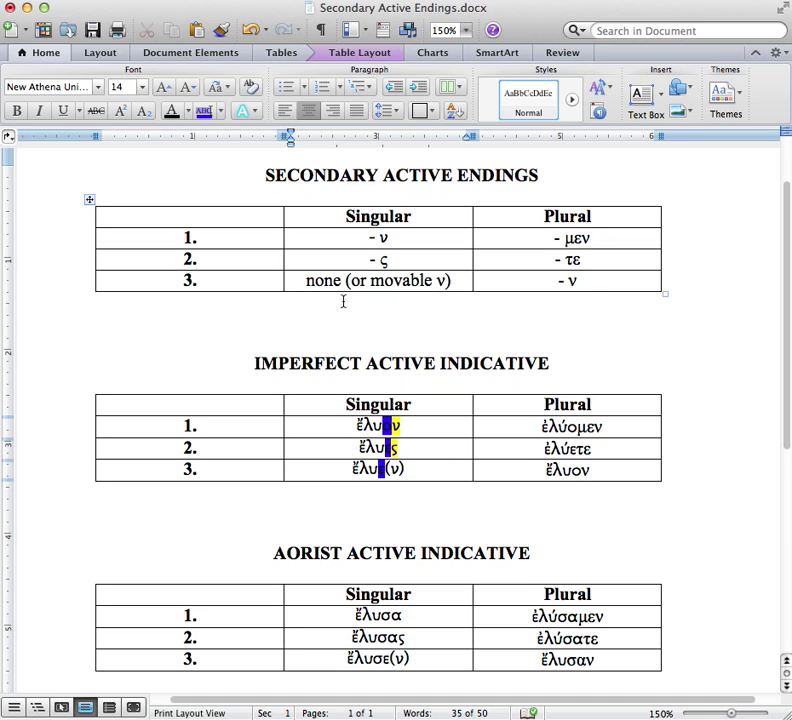
drag(343, 281, 310, 287)
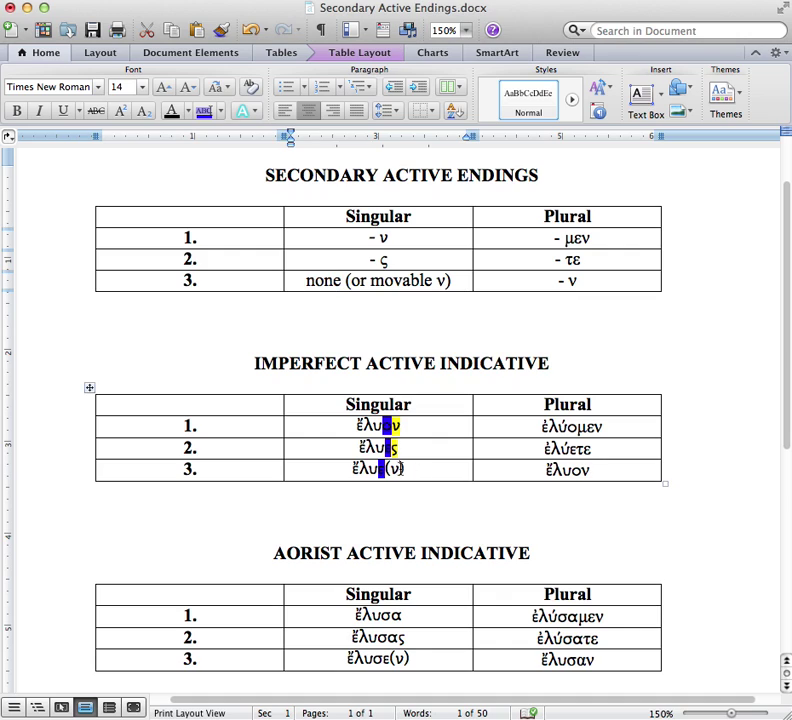
click(393, 468)
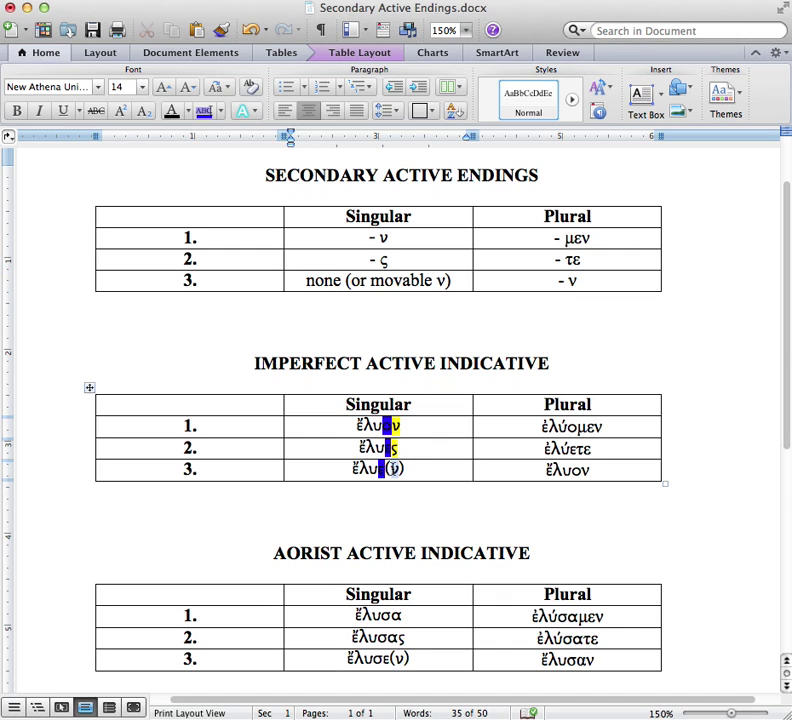
click(222, 112)
click(206, 157)
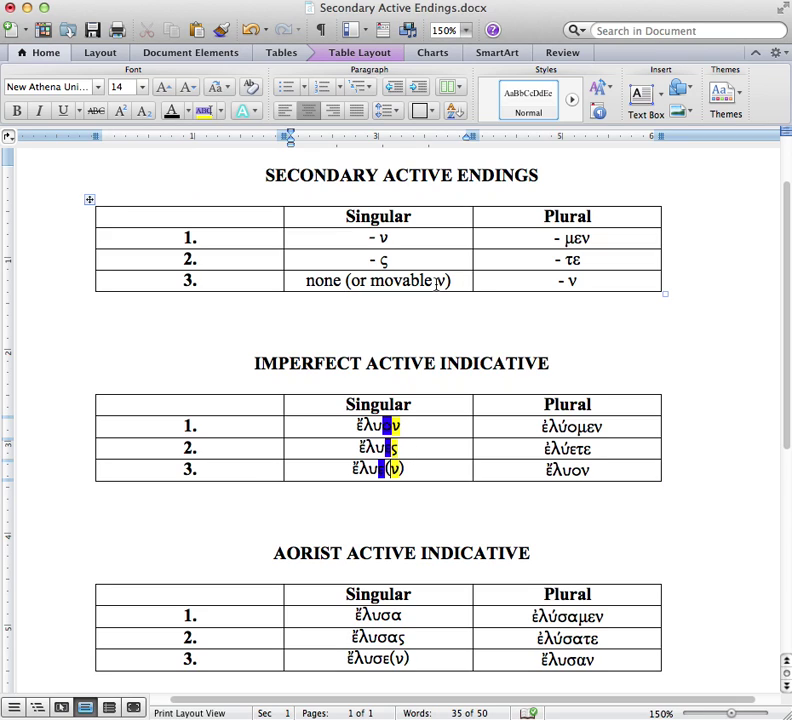
- Compare the movable ν in the endings table with ἔλυε(ν), and the first-person singular ἔλυον with the third-person plural form
drag(436, 281, 450, 281)
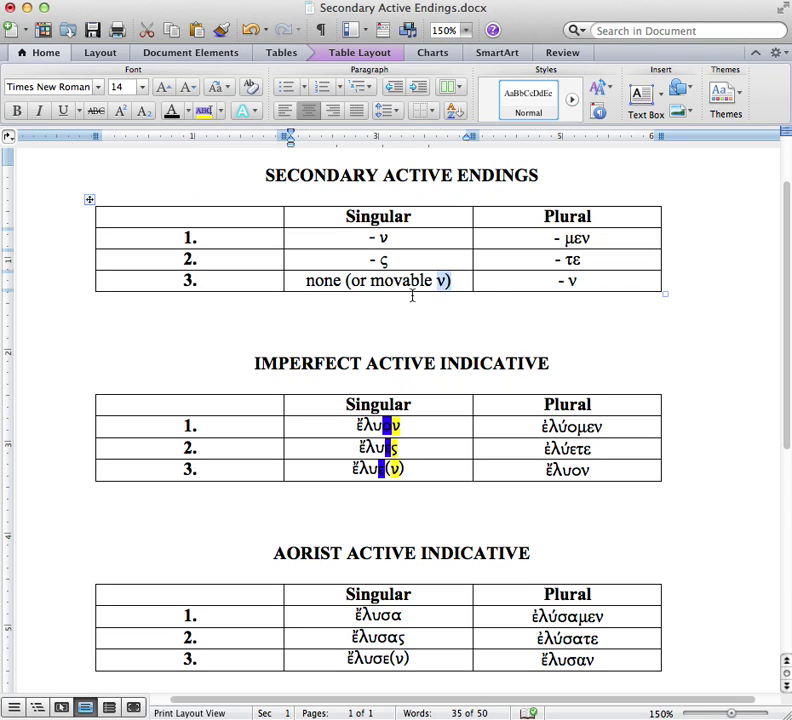
click(420, 281)
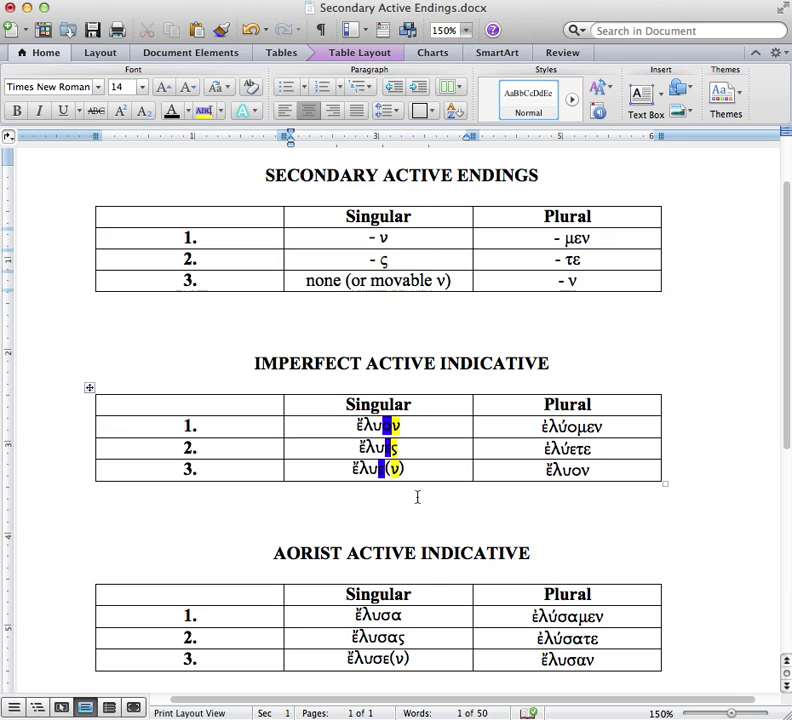
click(390, 467)
click(382, 470)
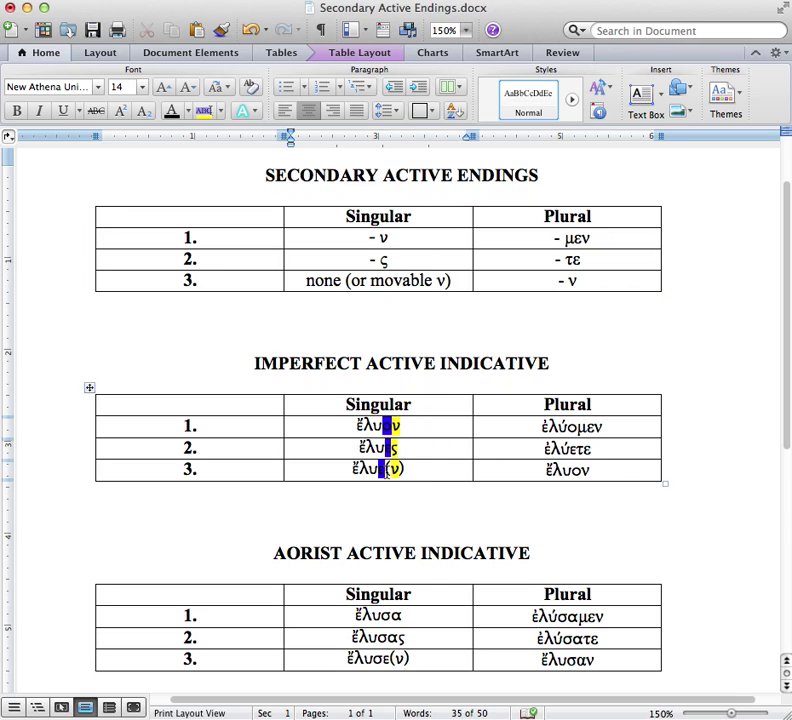
click(460, 500)
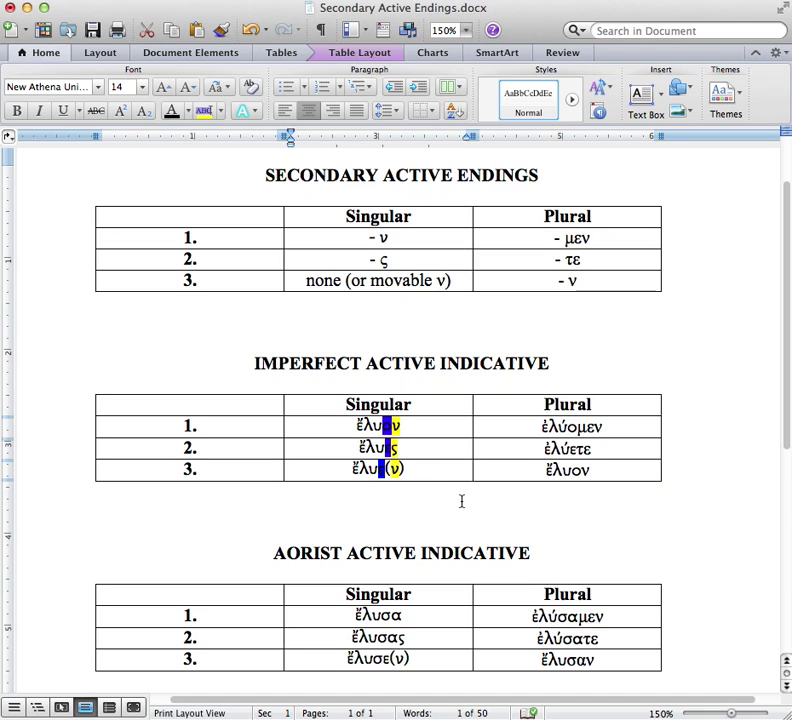
click(391, 485)
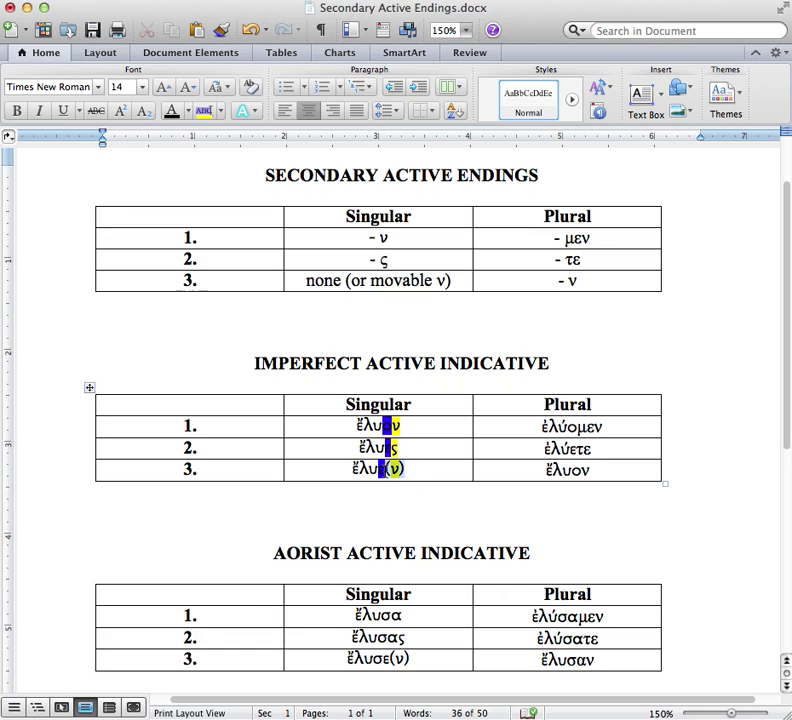
click(381, 468)
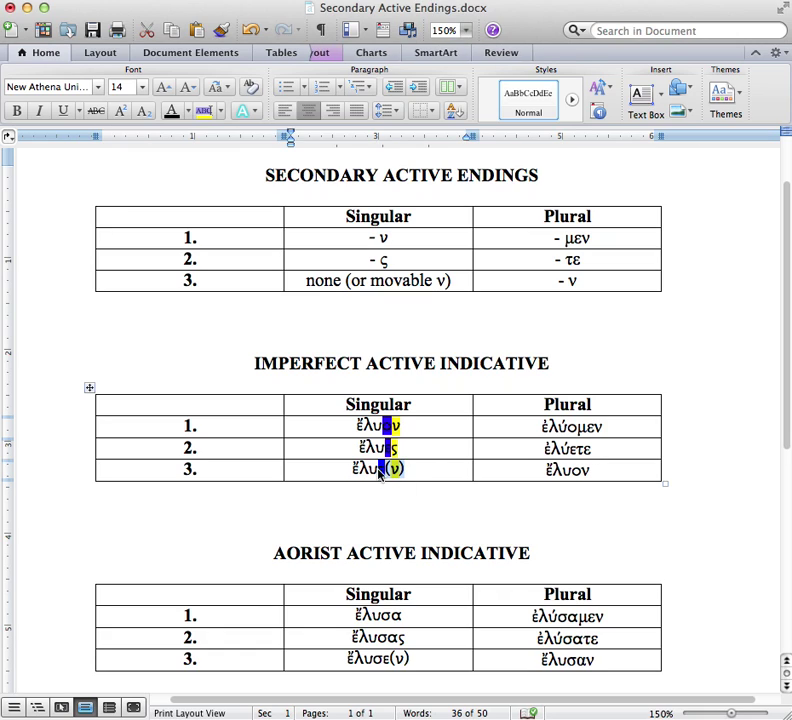
drag(409, 427, 386, 430)
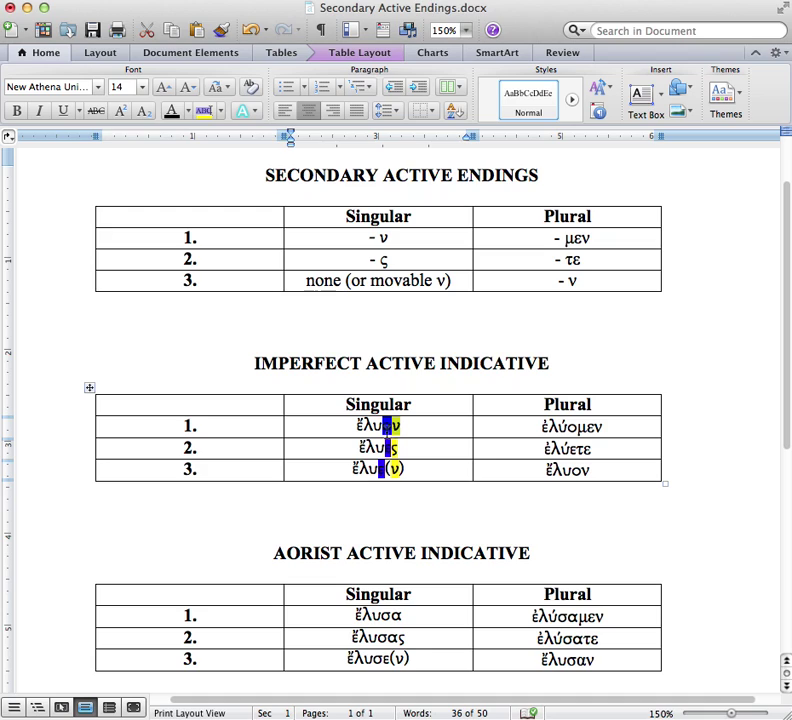
click(431, 467)
drag(592, 471, 571, 471)
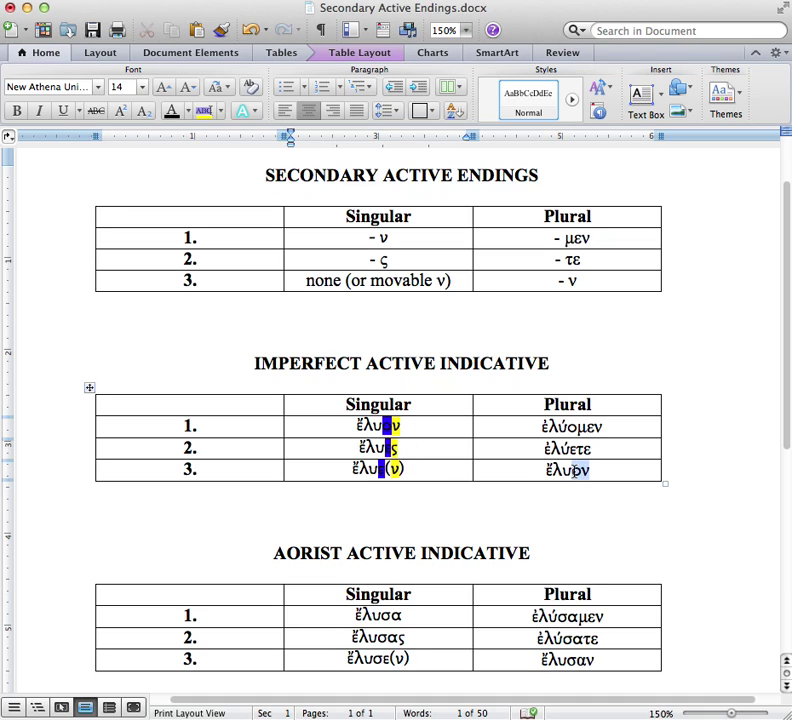
click(435, 468)
click(475, 472)
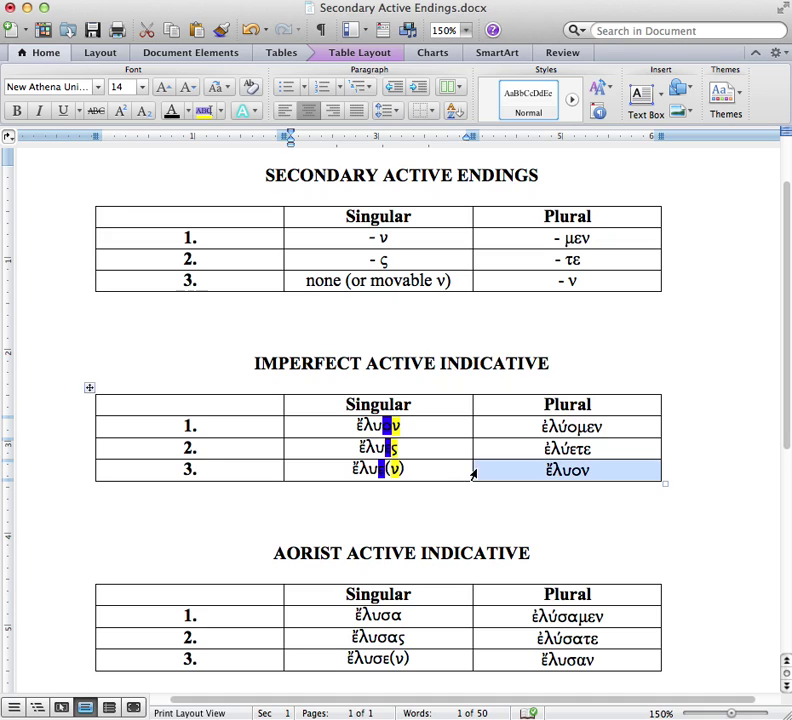
- In the imperfect first-person plural ἐλύομεν, highlight the connecting vowel ο in blue
click(559, 455)
click(403, 488)
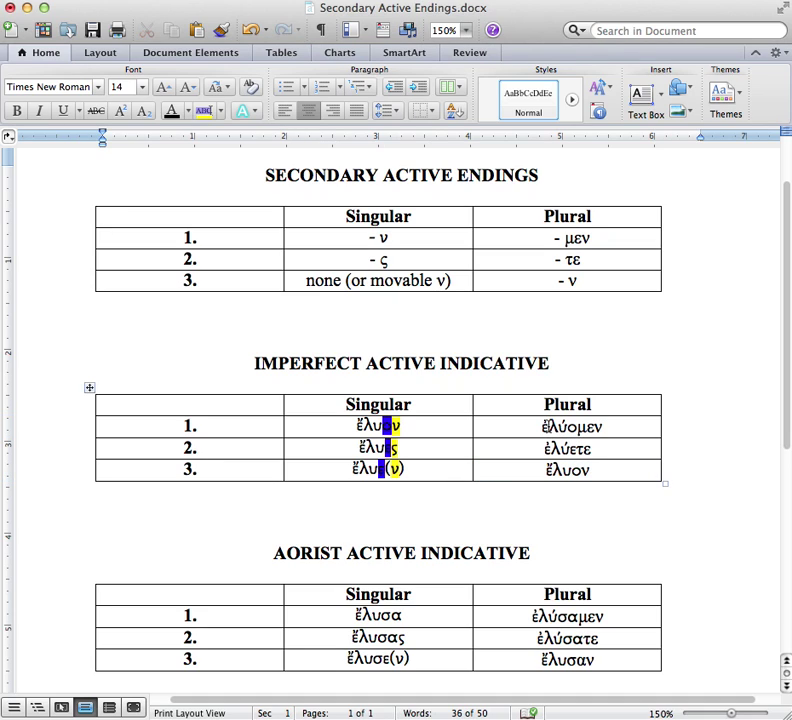
double_click(545, 426)
drag(535, 428, 577, 429)
click(564, 427)
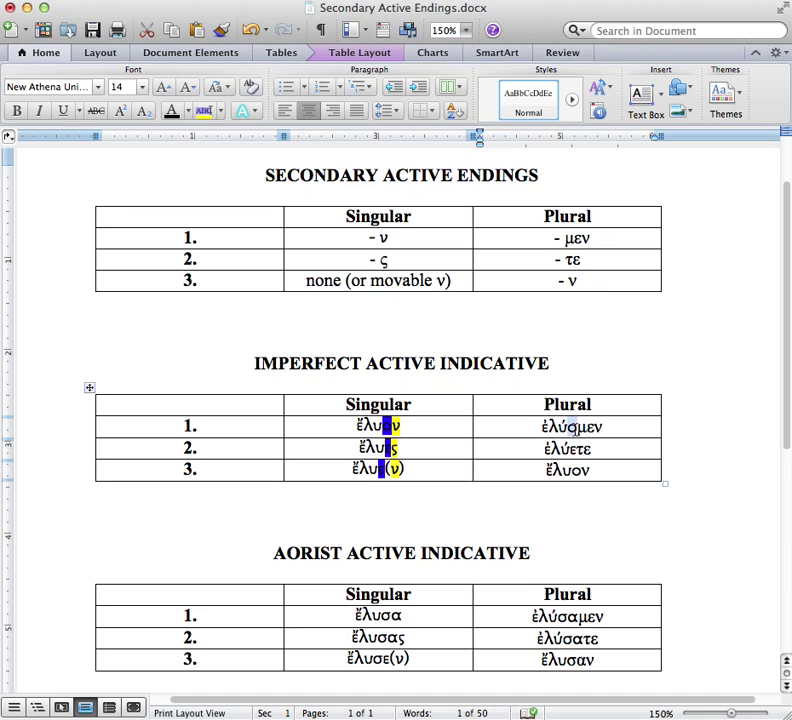
click(220, 110)
click(264, 161)
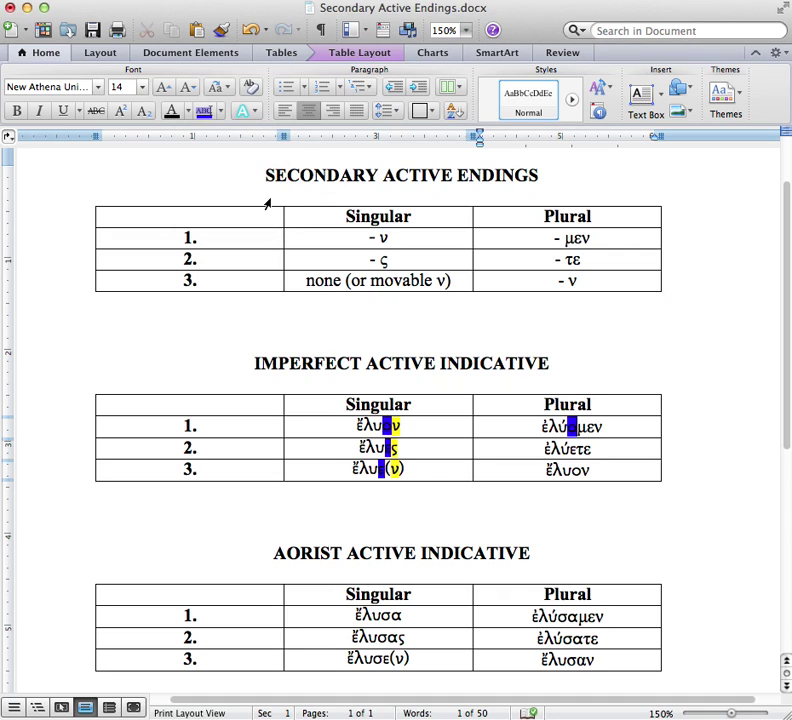
- Highlight the personal ending μεν of the imperfect first-person plural ἐλύομεν in yellow
click(656, 425)
drag(613, 429, 578, 427)
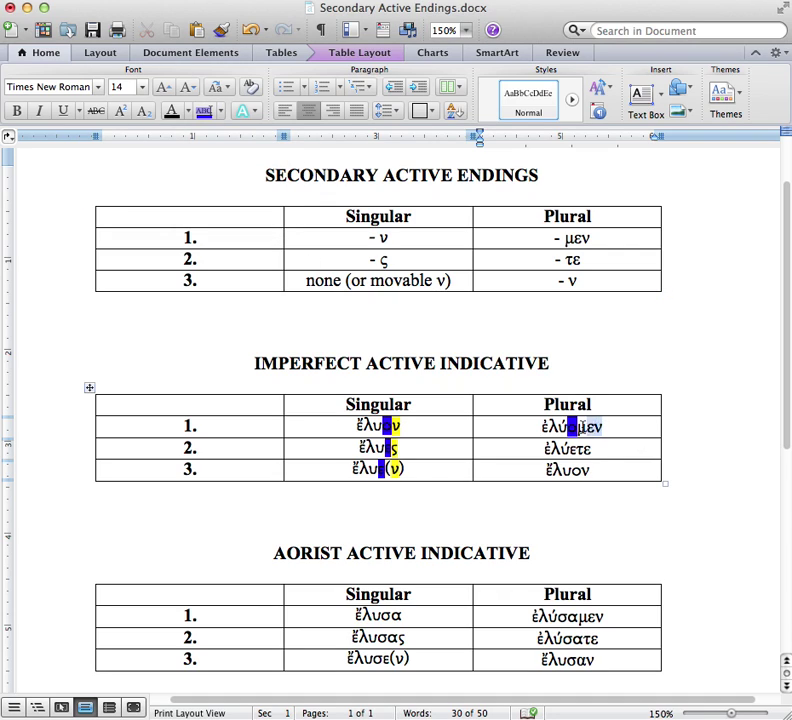
click(220, 110)
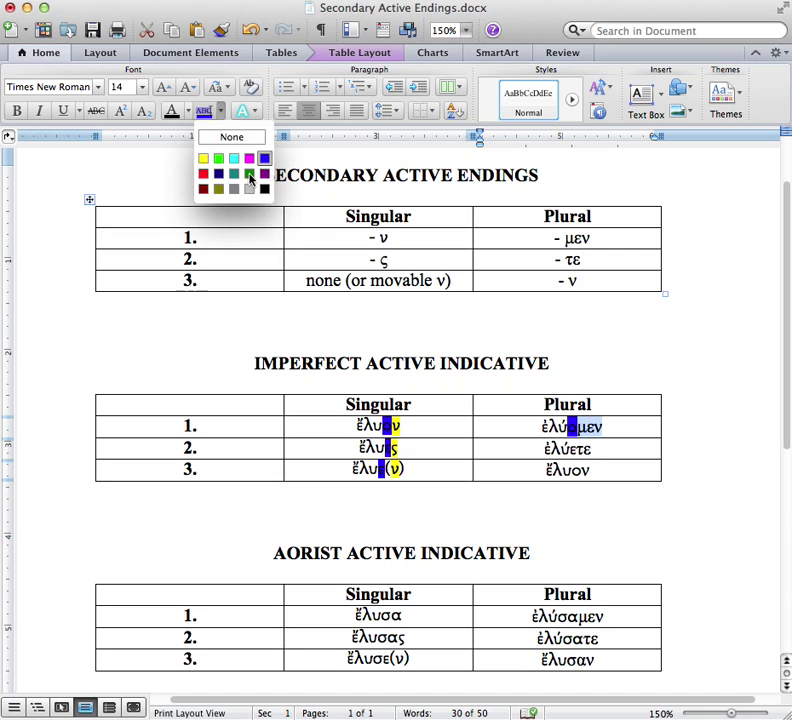
click(203, 158)
click(553, 372)
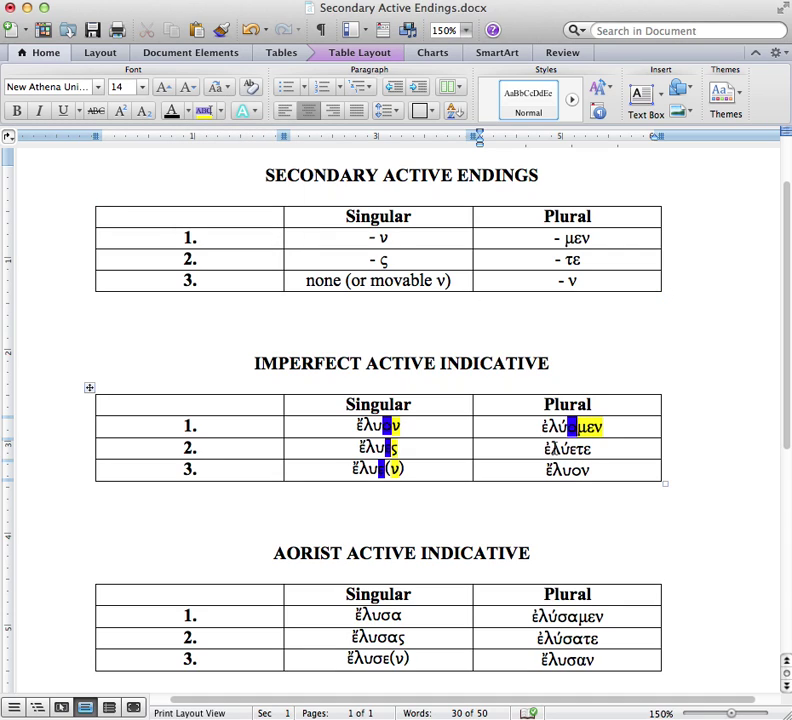
- In the imperfect second-person plural ἐλύετε, highlight the connecting vowel ε after the stem in blue and the ending τε in yellow
drag(552, 449, 545, 449)
drag(549, 448, 566, 447)
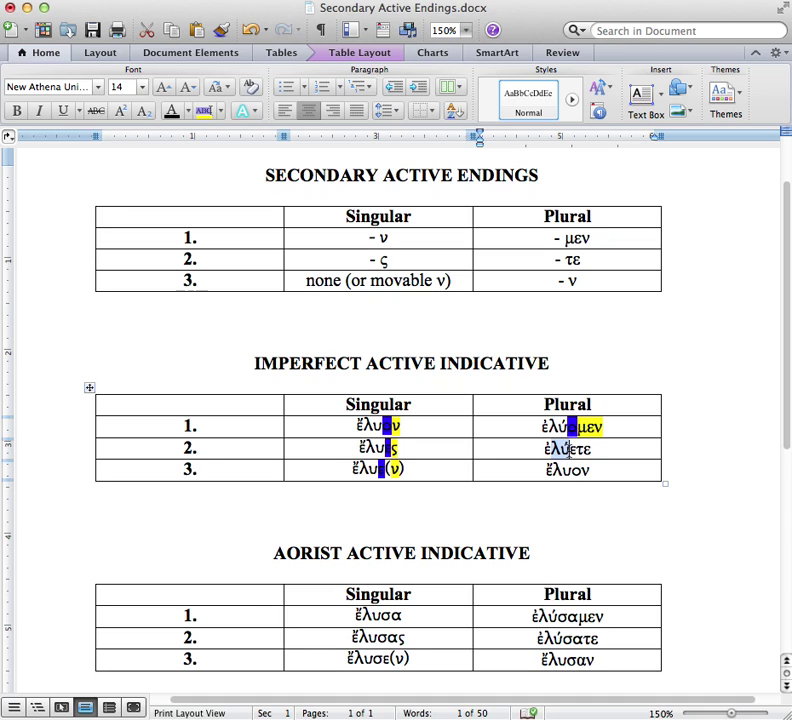
click(220, 111)
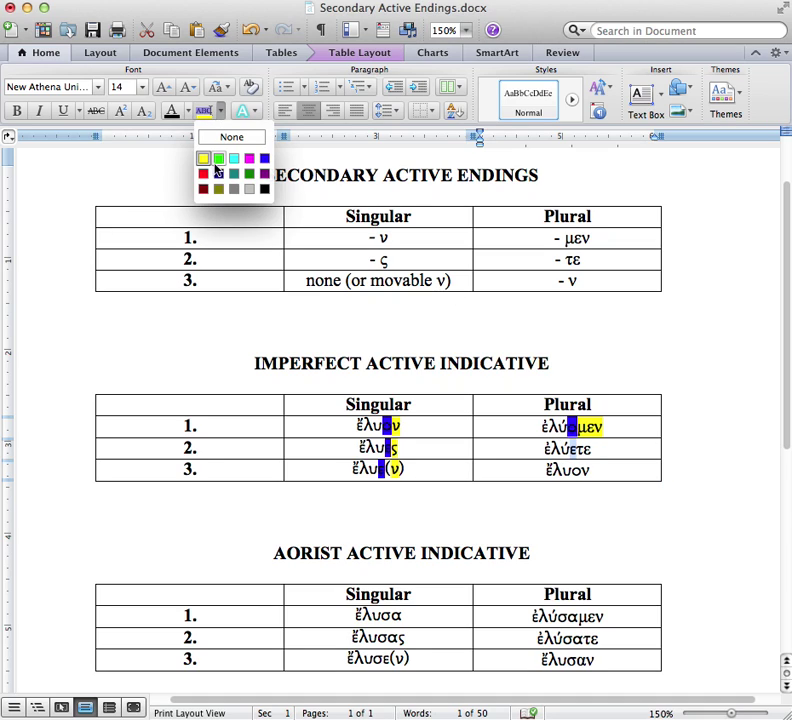
click(264, 158)
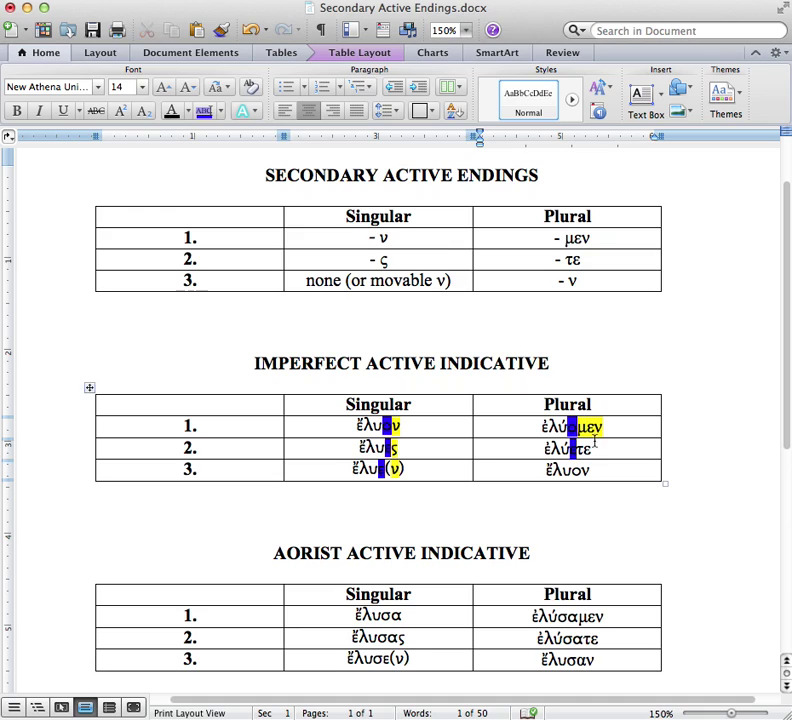
click(222, 113)
click(204, 160)
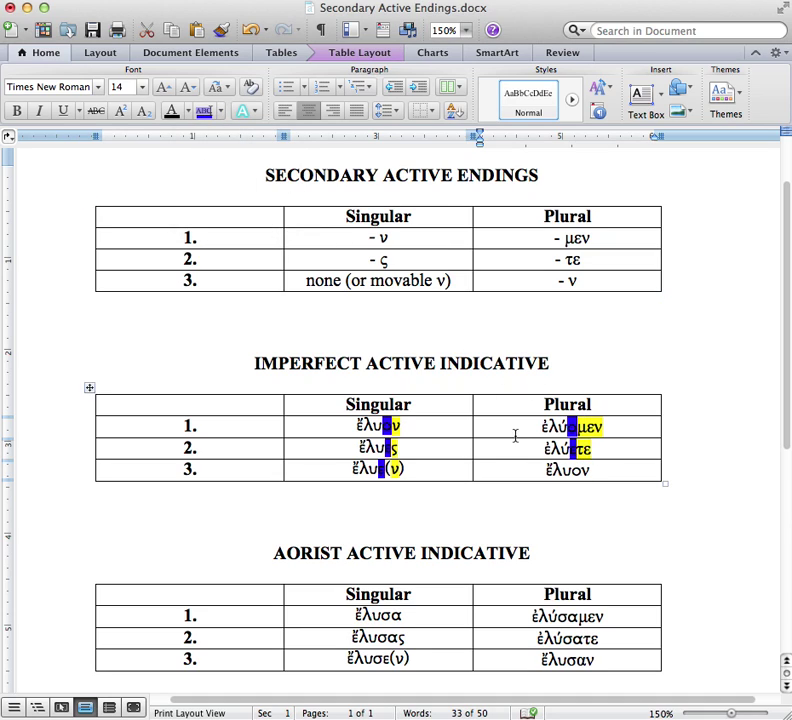
- Compare the plural endings μεν and τε in the secondary endings table with the endings of ἐλύομεν and ἐλύετε
click(601, 426)
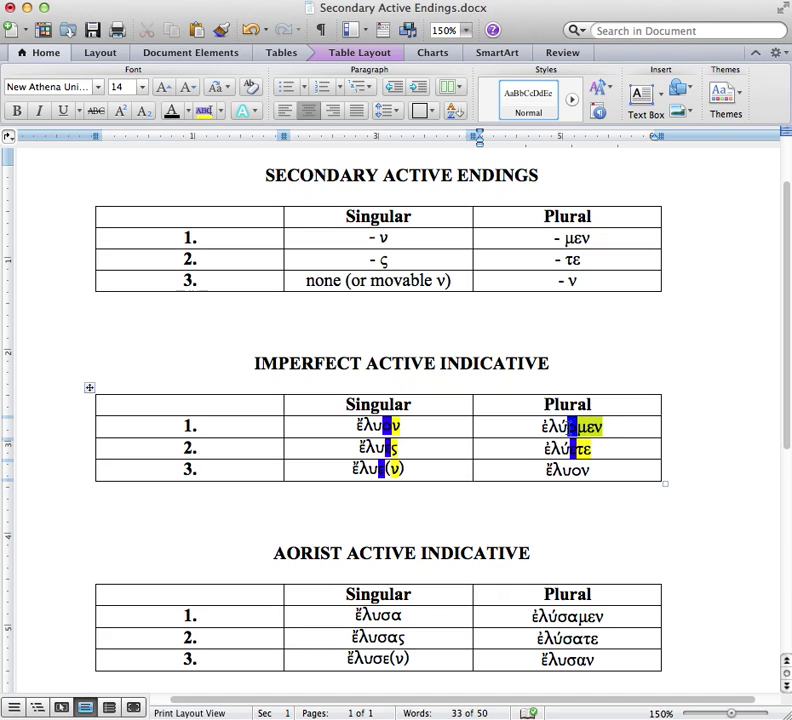
drag(565, 238, 583, 237)
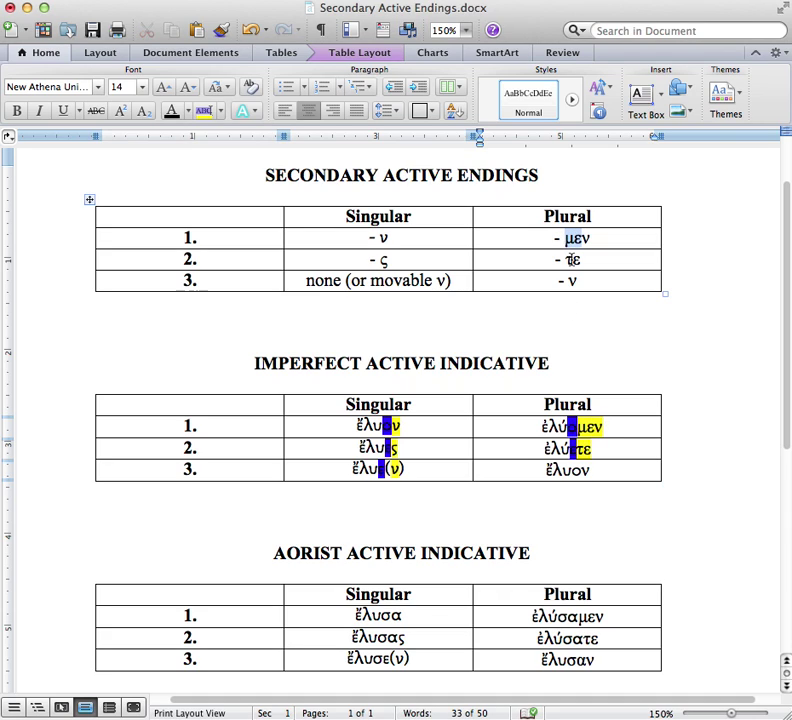
double_click(571, 259)
drag(595, 451, 577, 455)
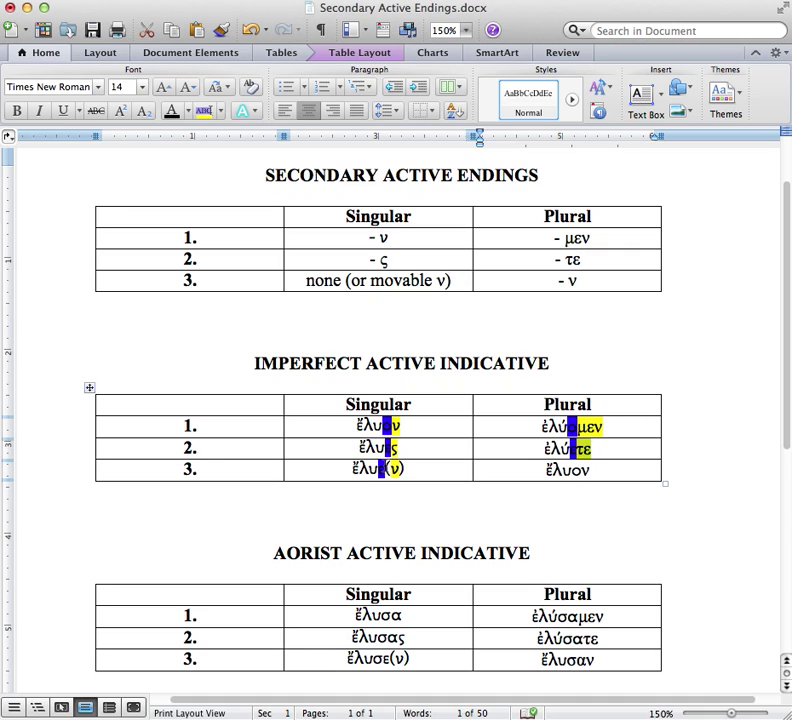
click(555, 496)
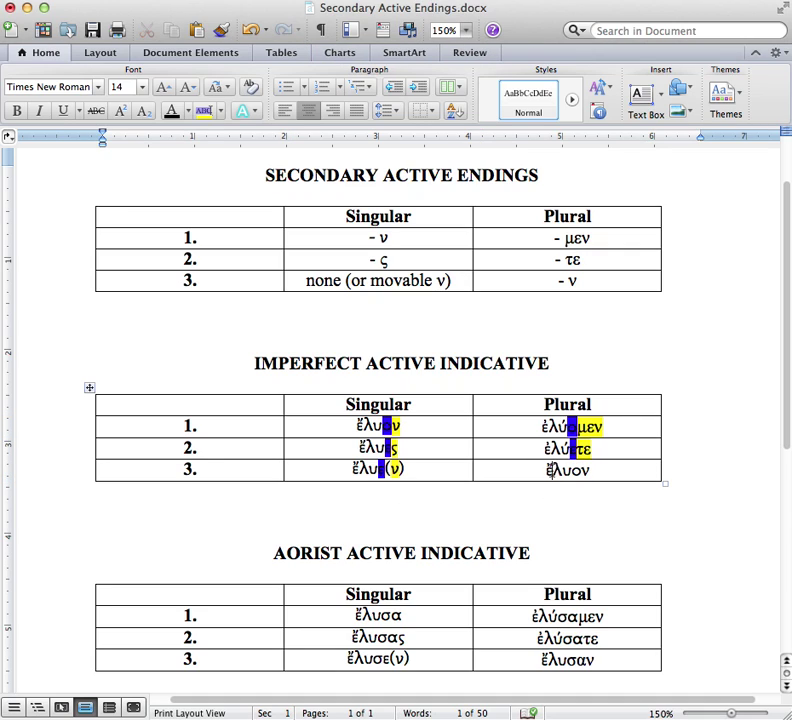
- In the imperfect third-person plural ἔλυον, highlight the connecting vowel ο in blue
drag(552, 470, 543, 472)
click(545, 477)
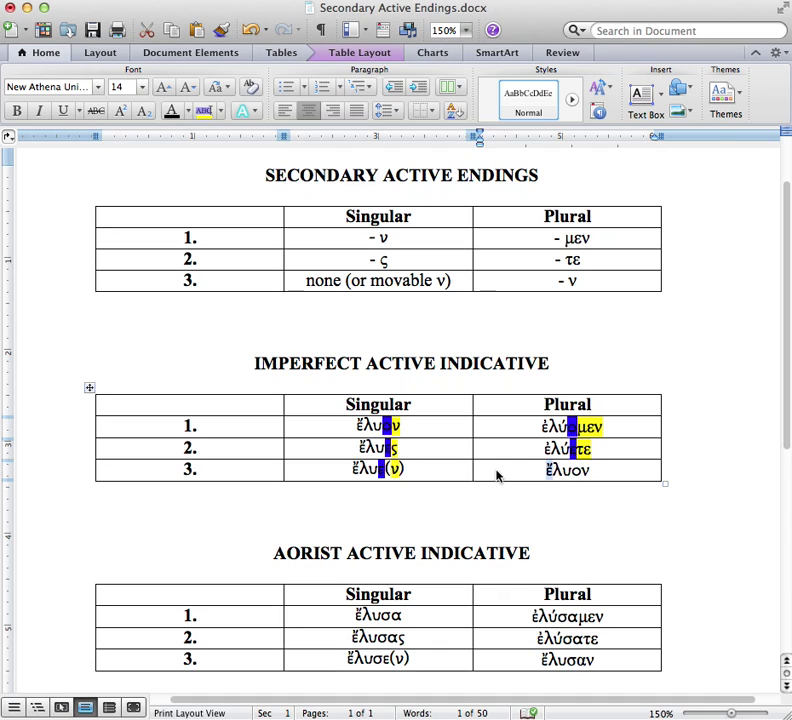
click(566, 475)
drag(553, 476, 572, 476)
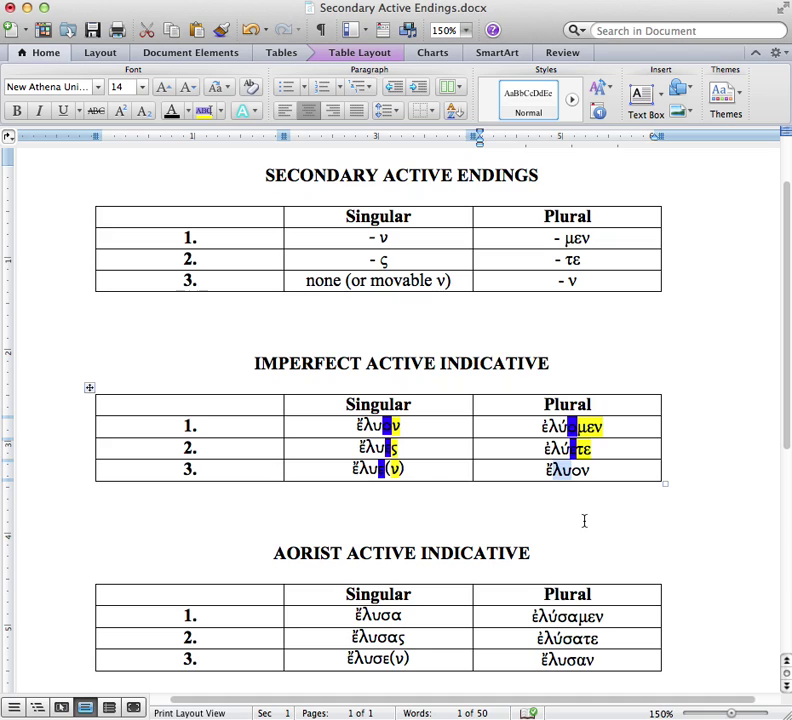
click(590, 474)
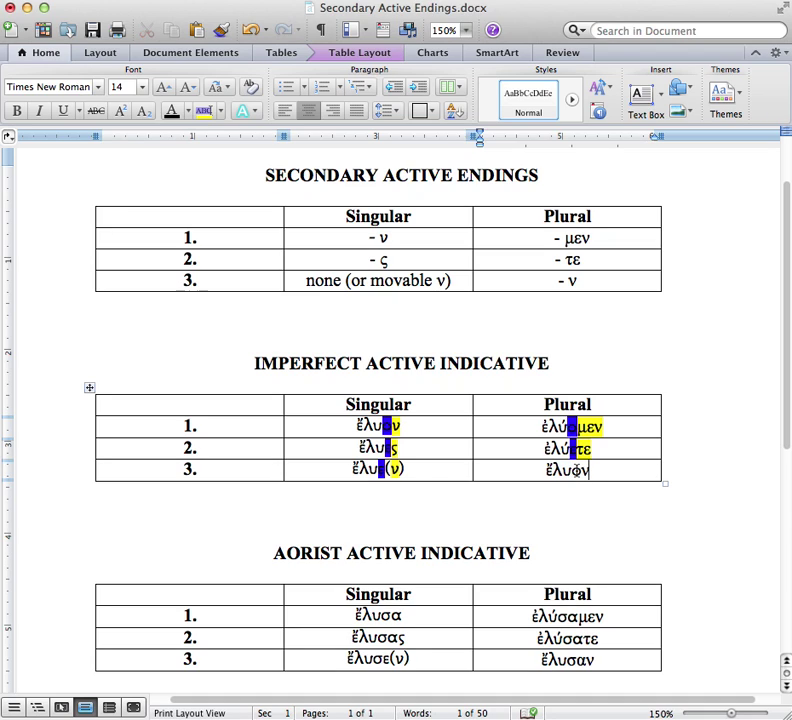
drag(581, 470, 563, 470)
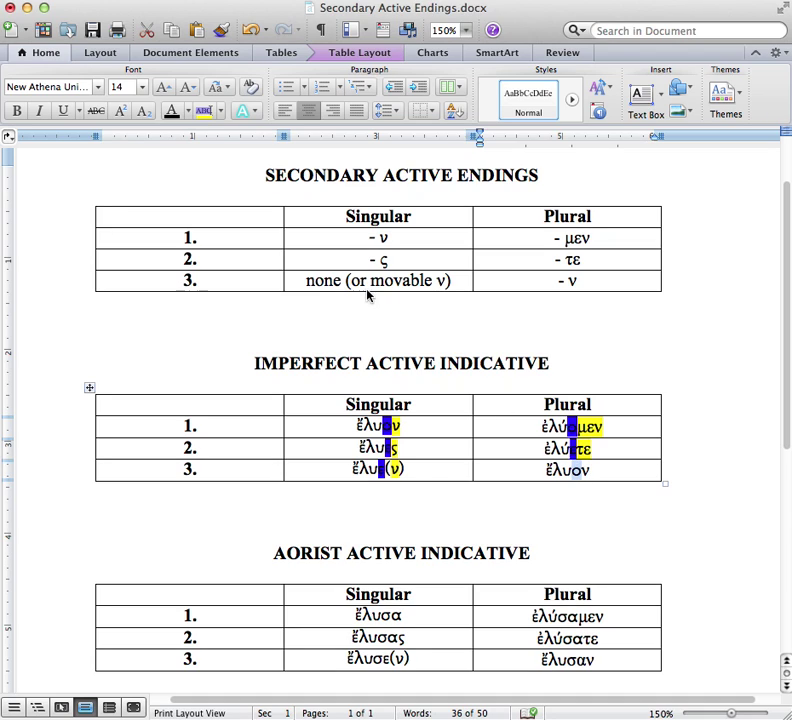
click(220, 110)
click(264, 158)
- Highlight the final ν of the imperfect third-person plural ἔλυον in yellow
click(220, 112)
click(203, 158)
click(205, 164)
click(523, 445)
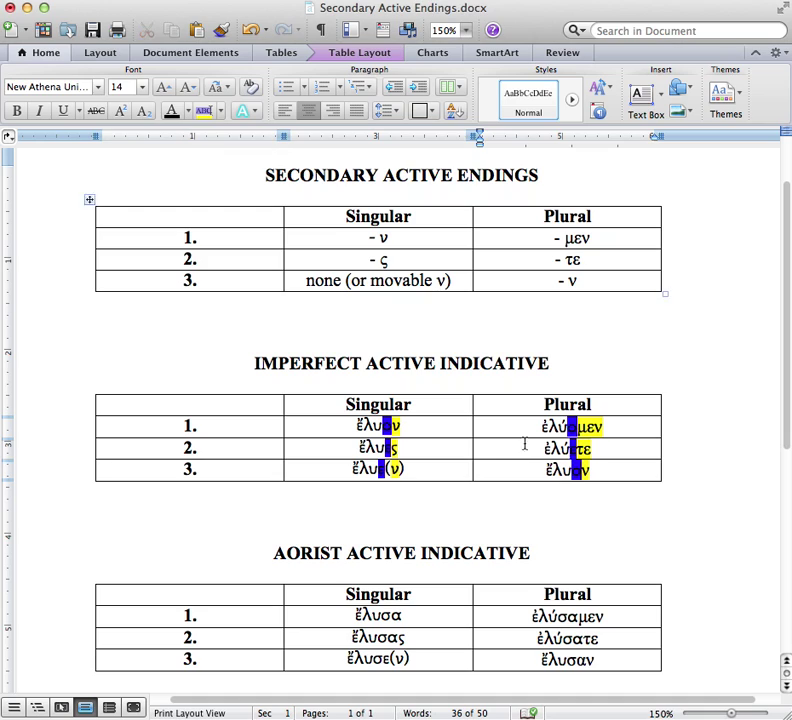
click(447, 408)
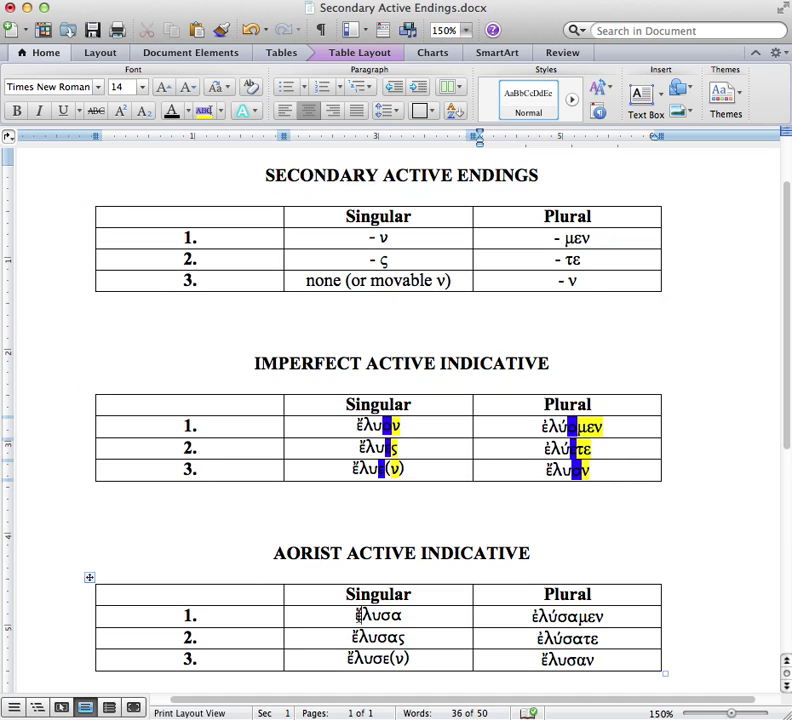
- In the aorist first-person singular ἔλυσα, highlight the tense marker σ in red and the connecting vowel α in blue
drag(361, 616, 354, 615)
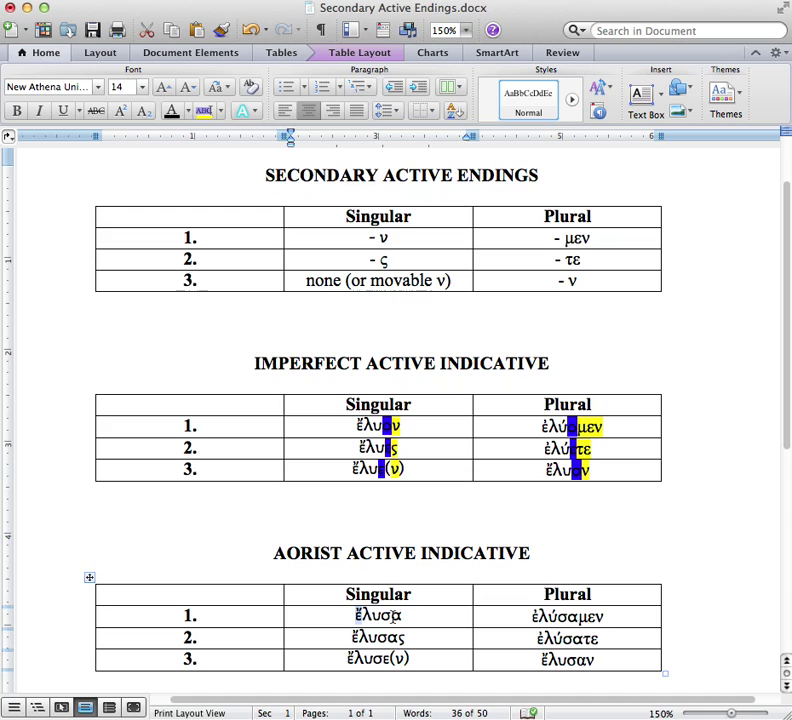
drag(383, 615, 363, 617)
click(335, 616)
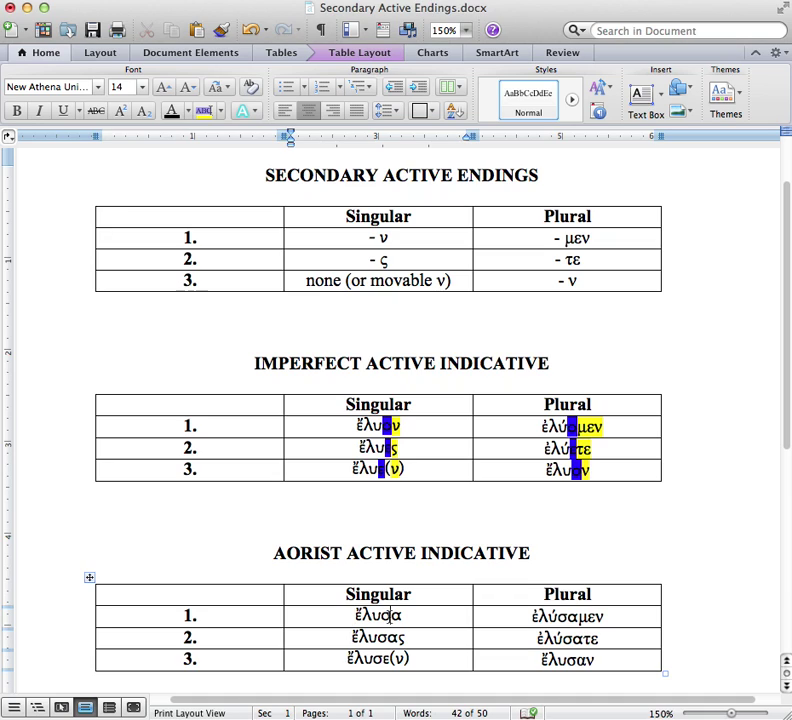
drag(387, 617, 424, 610)
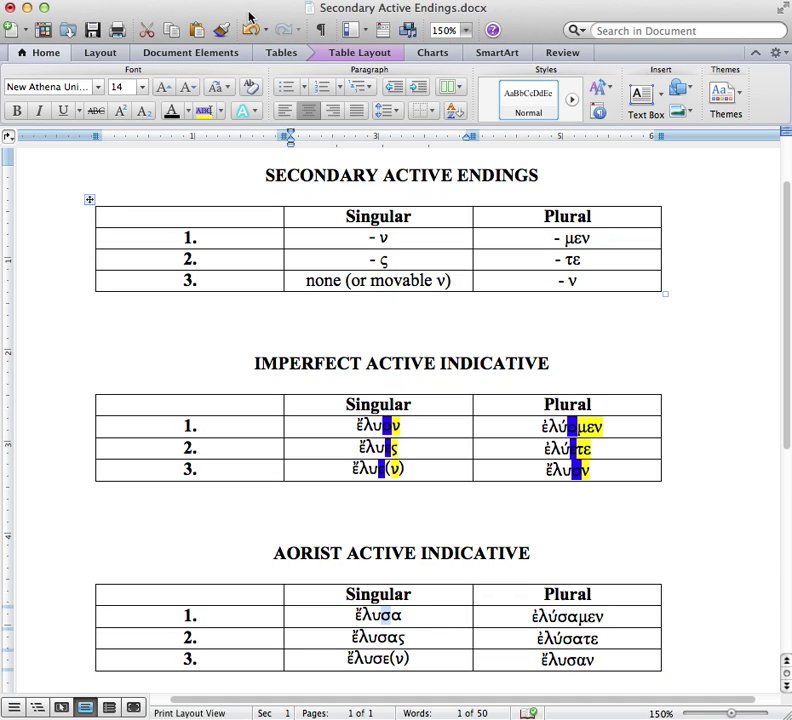
click(221, 111)
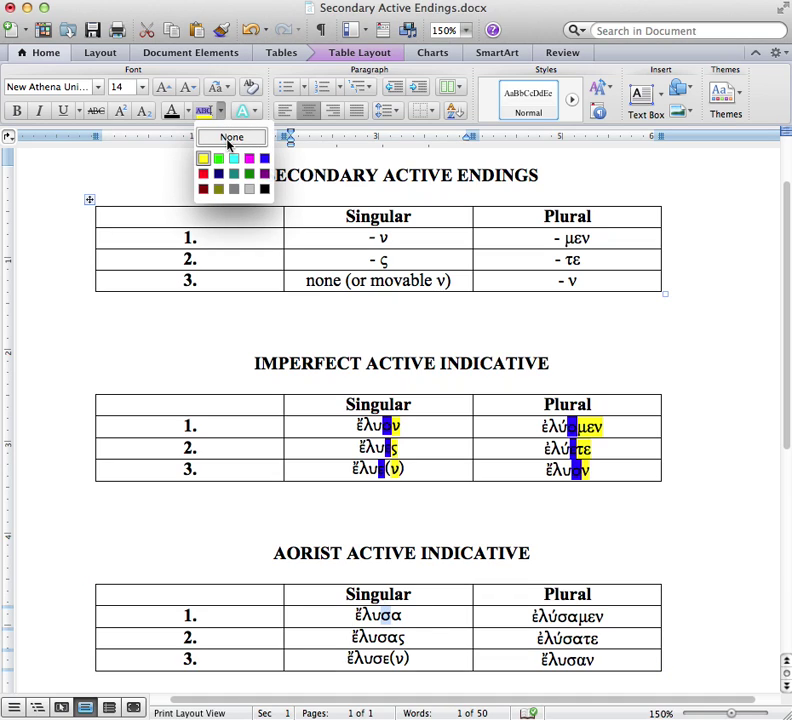
click(203, 173)
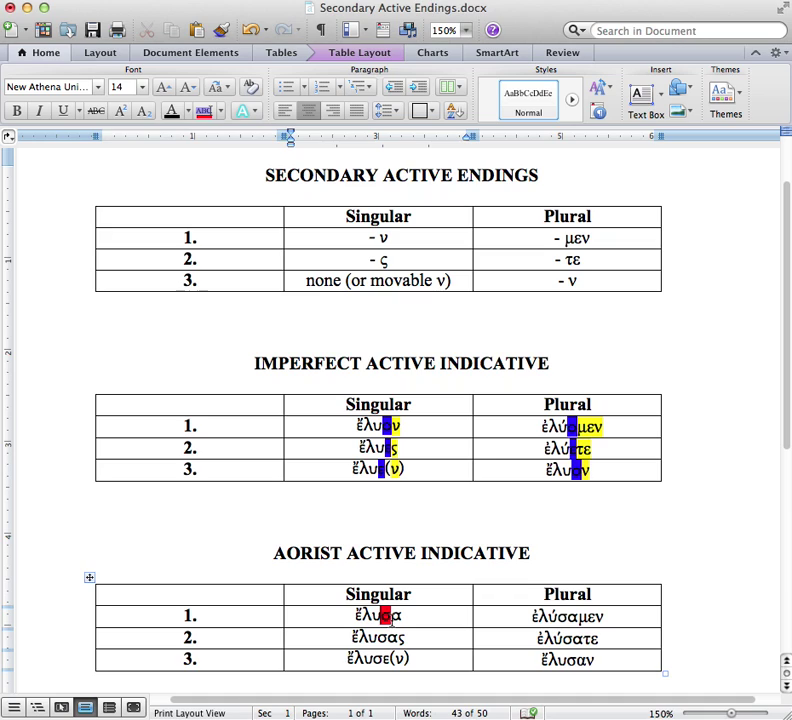
drag(401, 617, 392, 617)
click(219, 114)
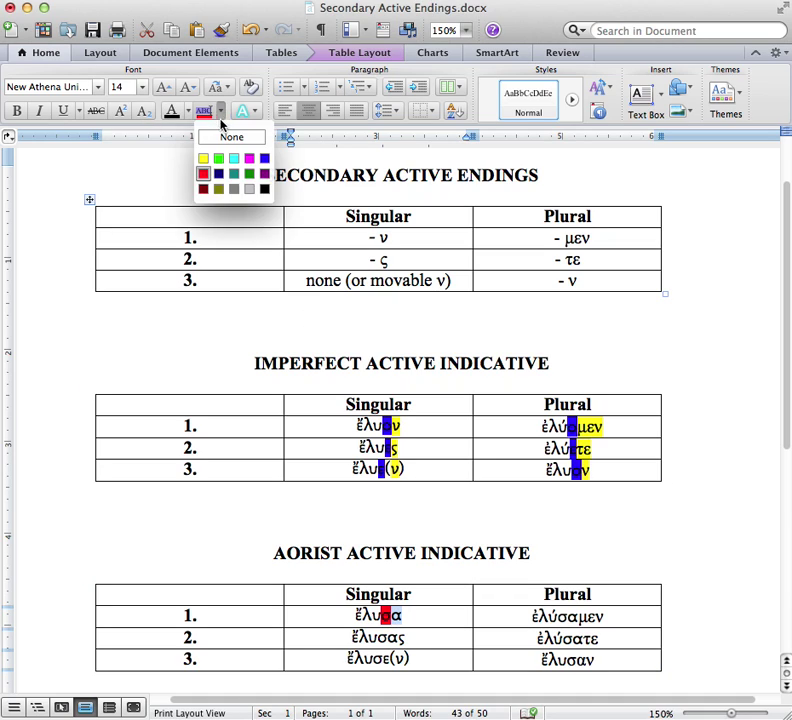
click(261, 159)
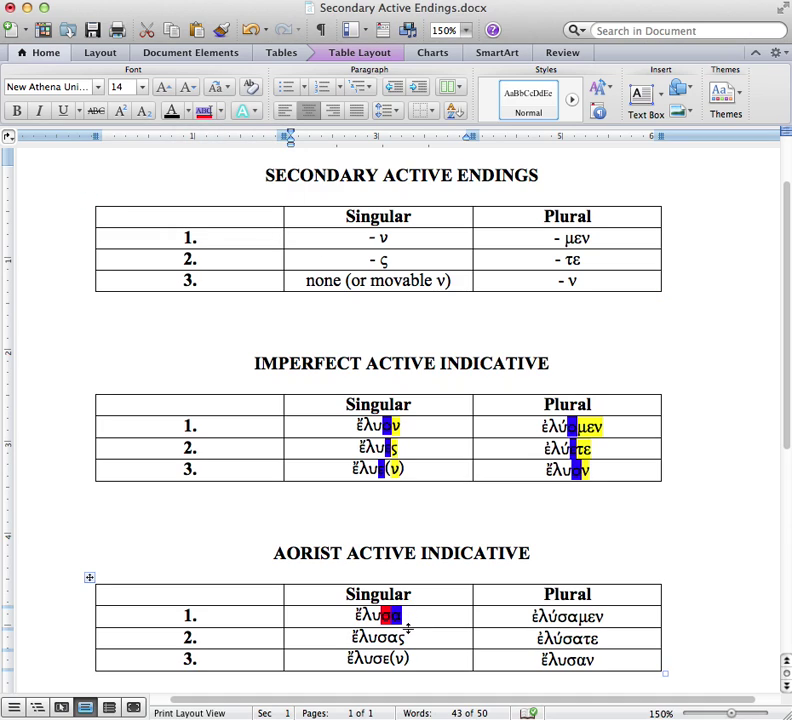
- Compare the end of the aorist first-person singular ἔλυσα with the first-person singular ν in the secondary endings table
click(402, 616)
click(435, 617)
click(406, 617)
drag(393, 617, 410, 617)
click(415, 594)
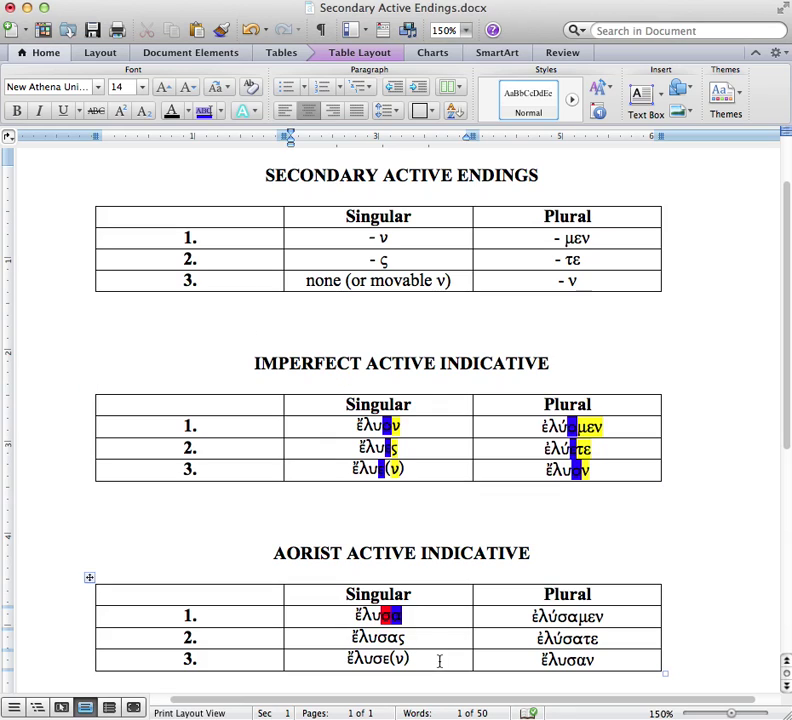
click(430, 615)
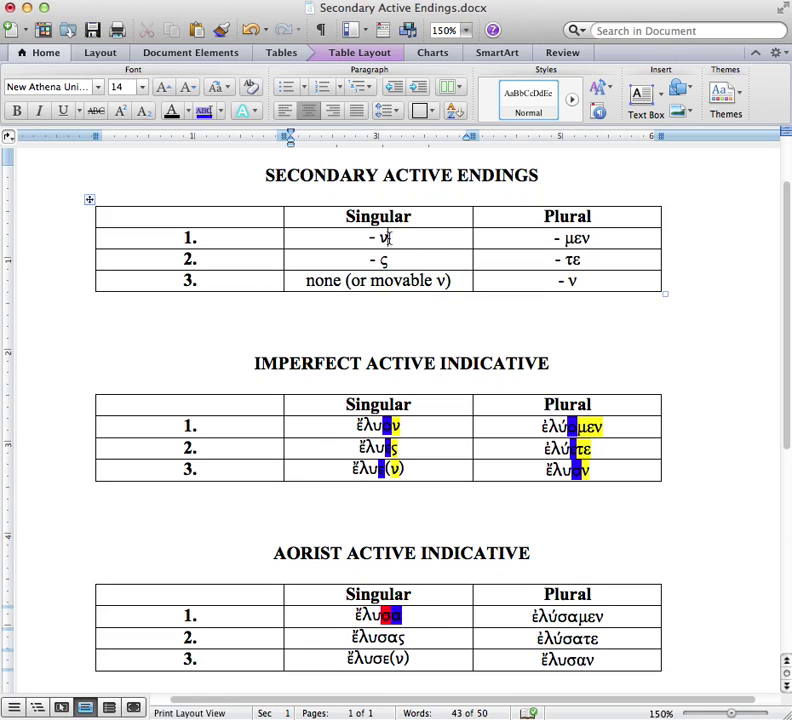
double_click(388, 237)
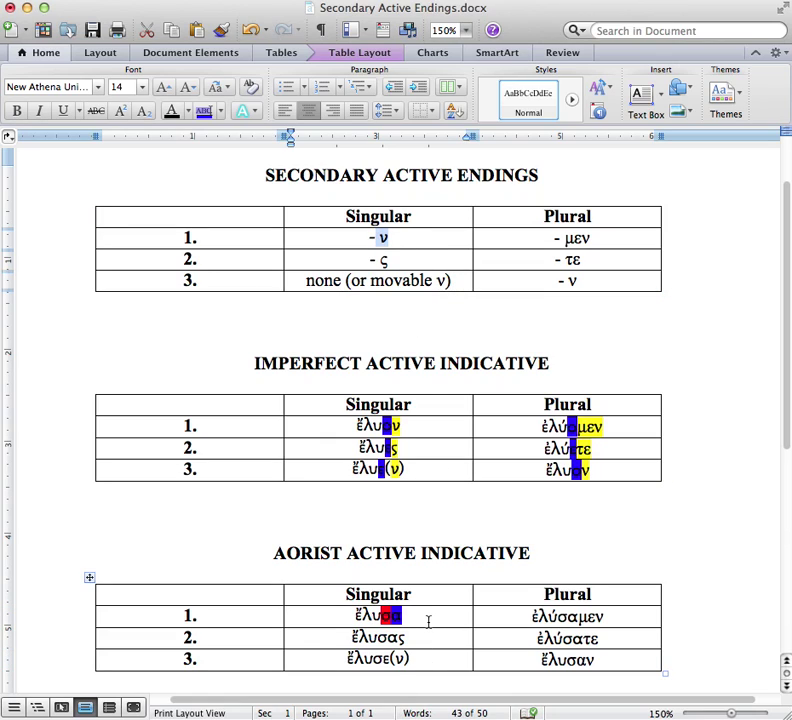
click(428, 622)
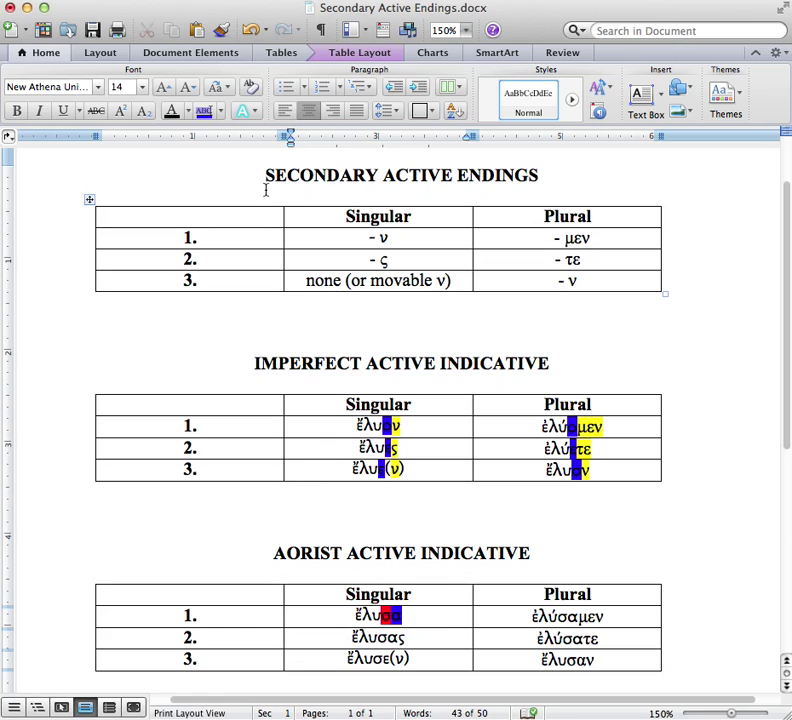
drag(266, 190, 470, 184)
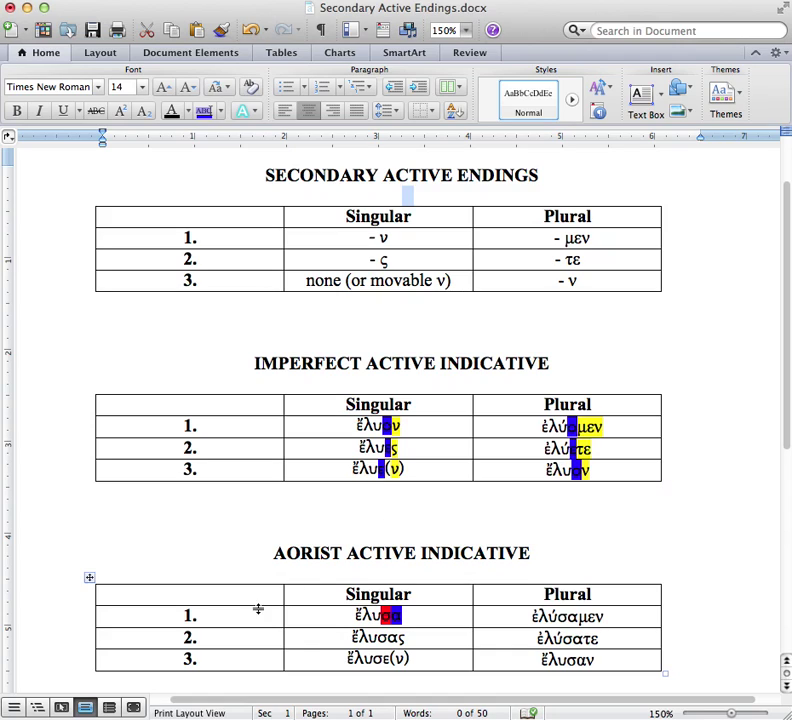
- In the aorist second-person singular ἔλυσας, highlight the first σ in red and the α in blue
click(345, 637)
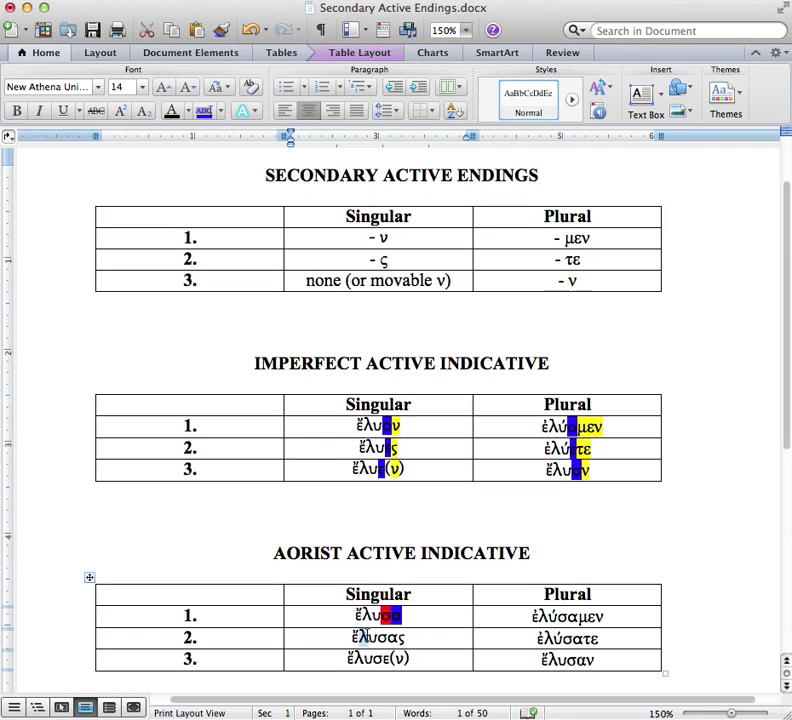
click(379, 637)
click(221, 110)
click(203, 173)
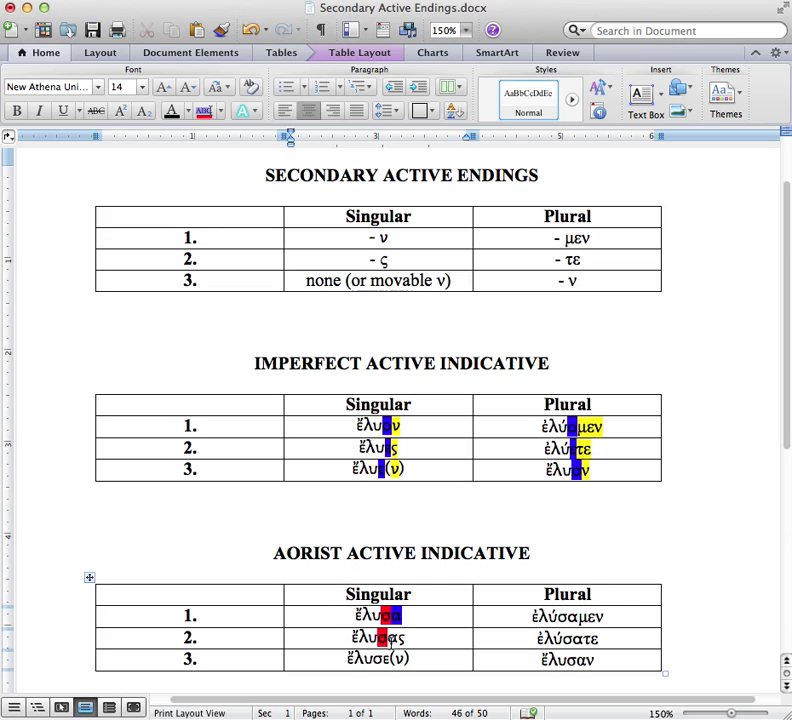
click(219, 110)
click(248, 160)
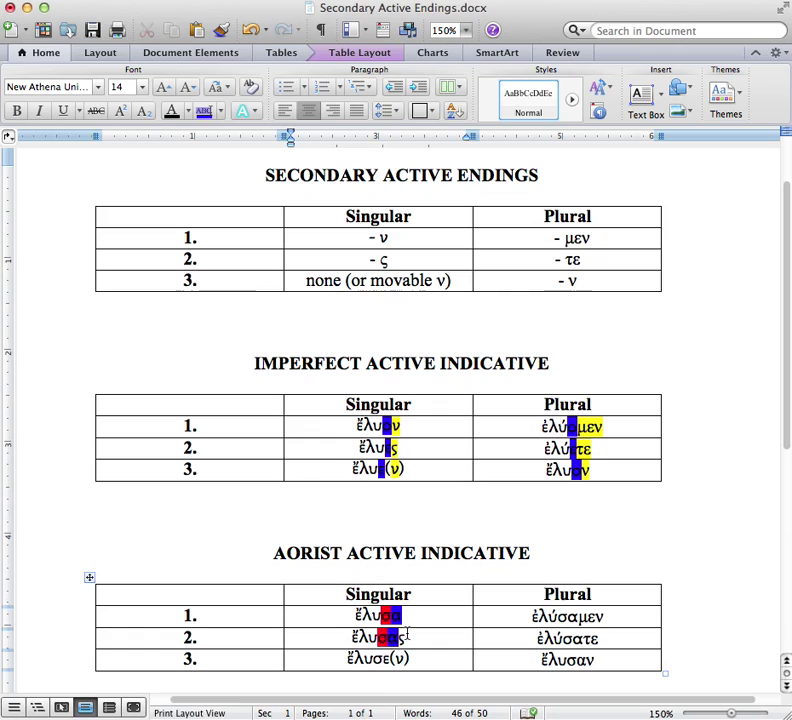
- Highlight the final ς of the aorist second-person singular ἔλυσας in yellow
click(221, 111)
click(206, 161)
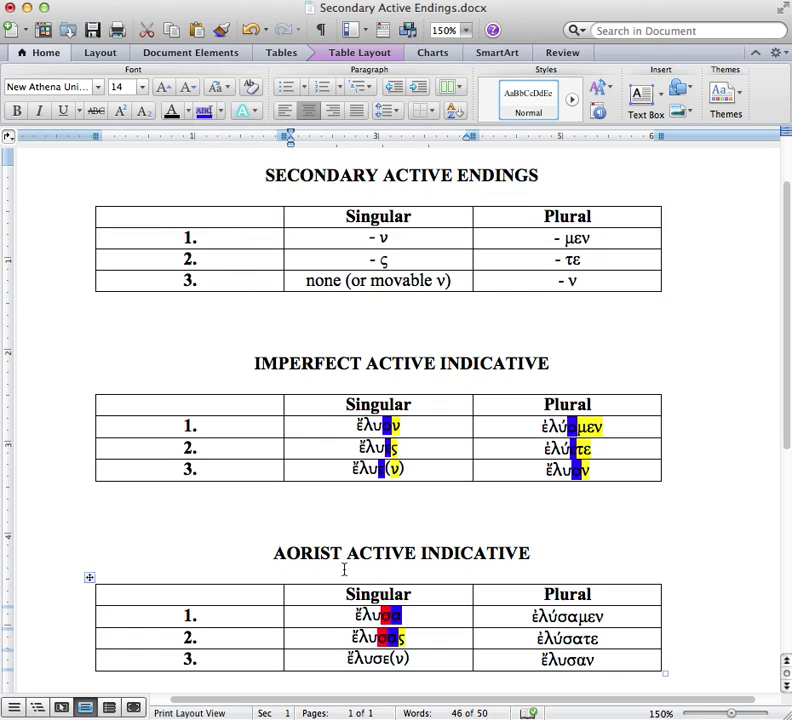
click(412, 279)
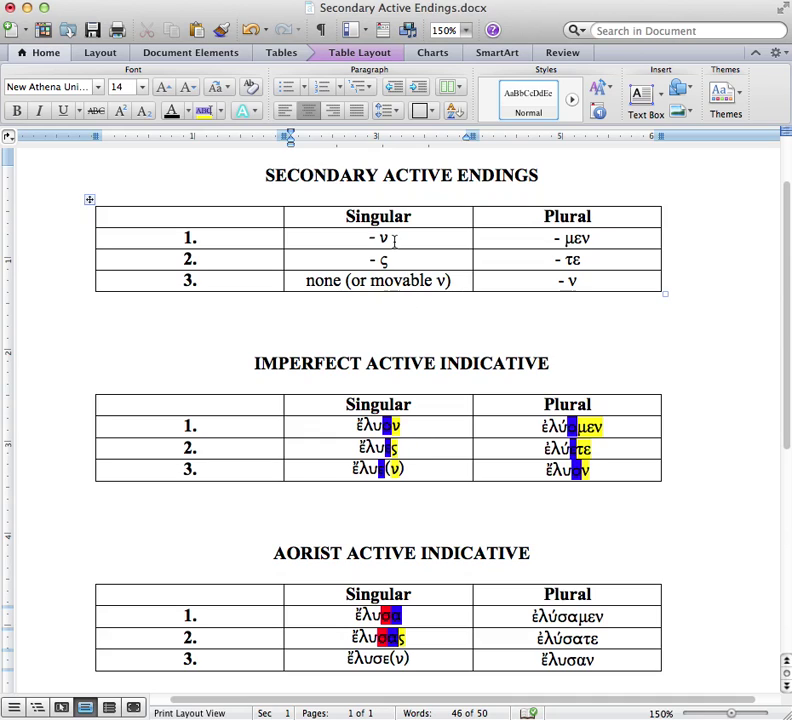
- In the aorist third-person singular ἔλυσε(ν), highlight the tense marker σ in red and the connecting vowel ε in blue
drag(347, 660, 357, 661)
click(359, 659)
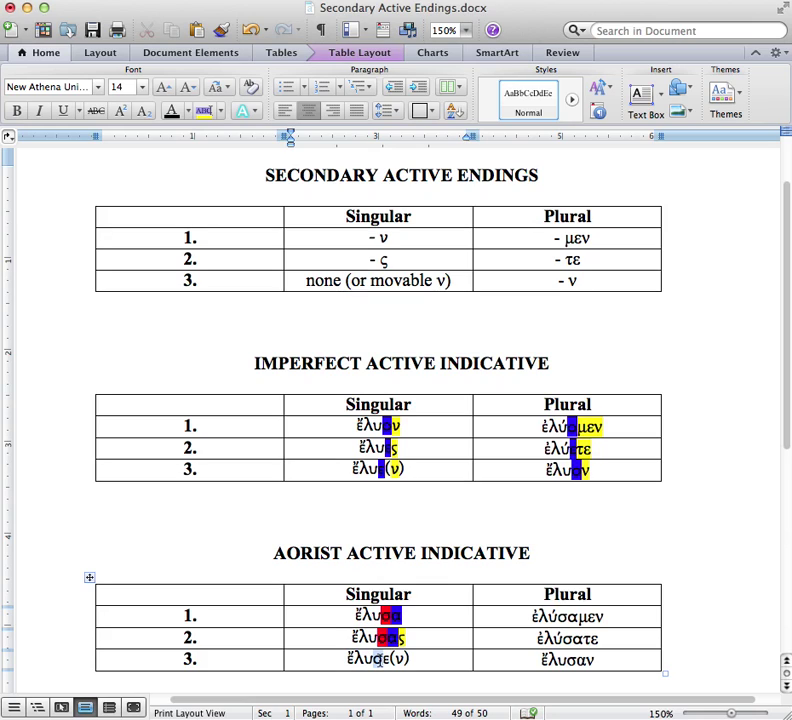
click(221, 111)
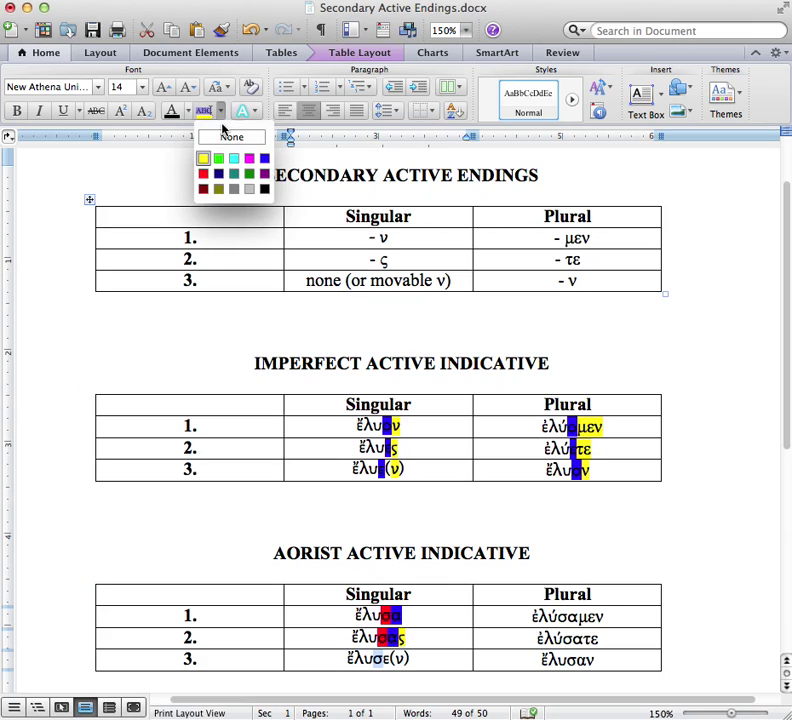
click(206, 174)
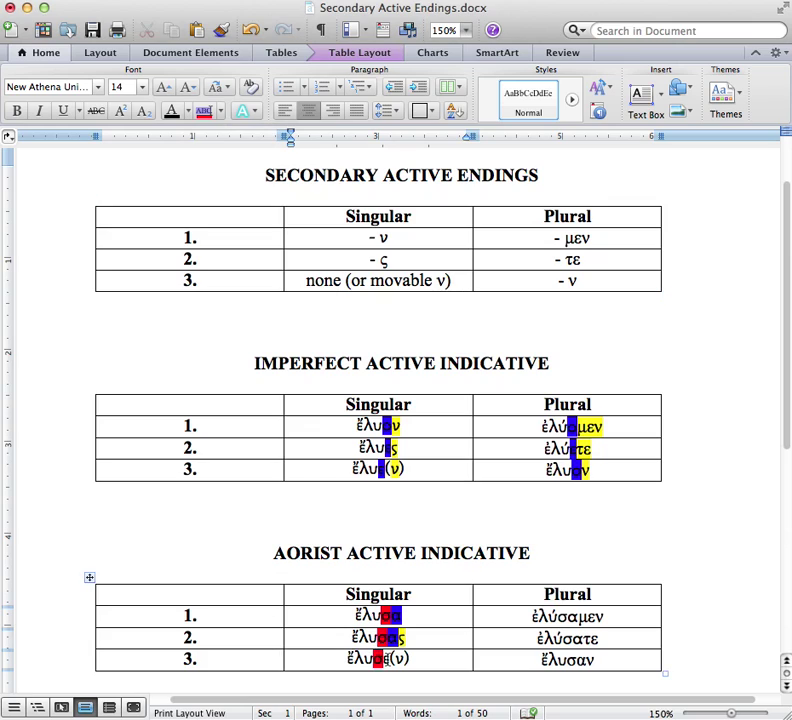
click(221, 111)
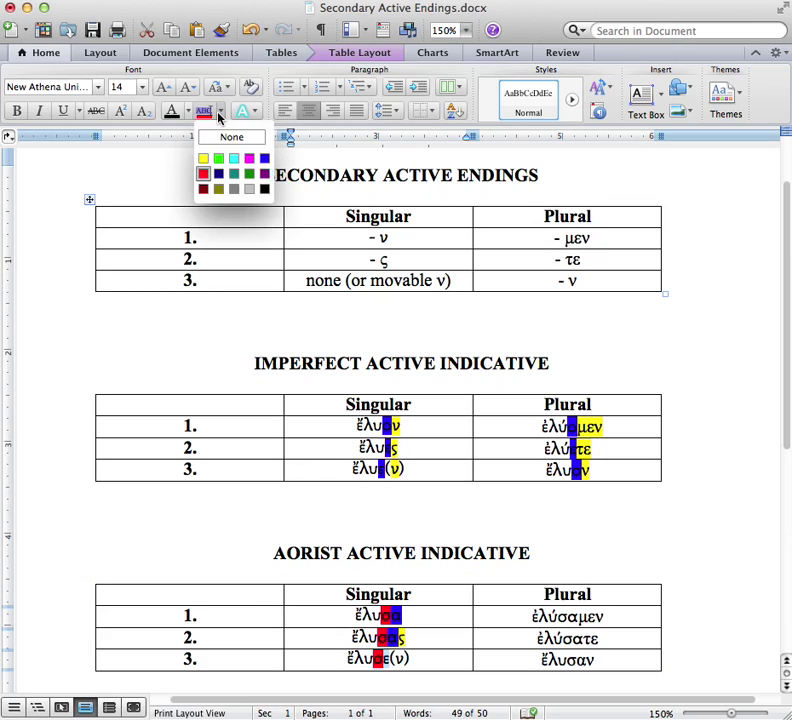
click(264, 158)
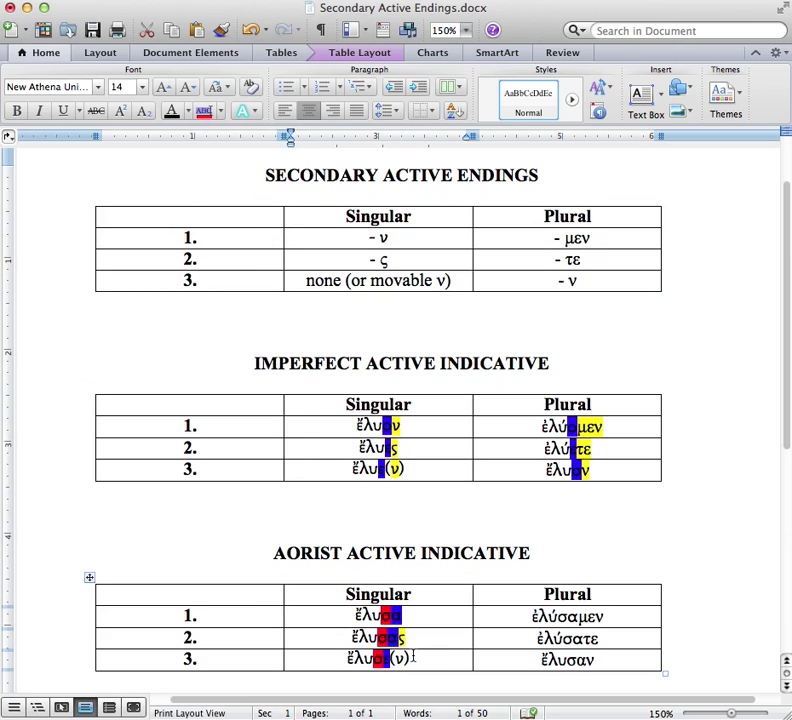
- Highlight the movable ν of the aorist ἔλυσε(ν) in yellow and compare it with the third-person singular entry in the secondary endings table
drag(412, 658, 388, 658)
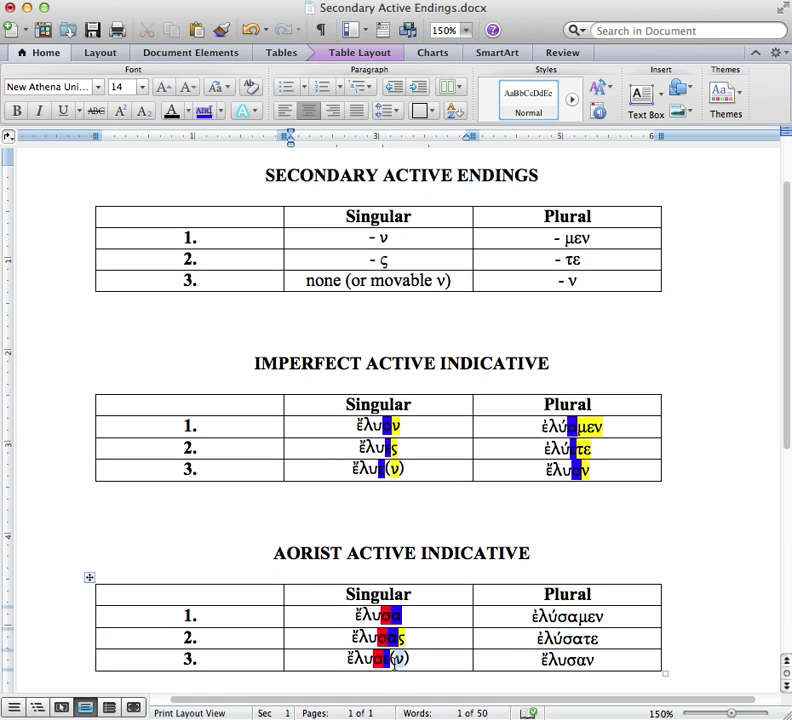
click(221, 110)
click(202, 156)
drag(306, 280, 451, 280)
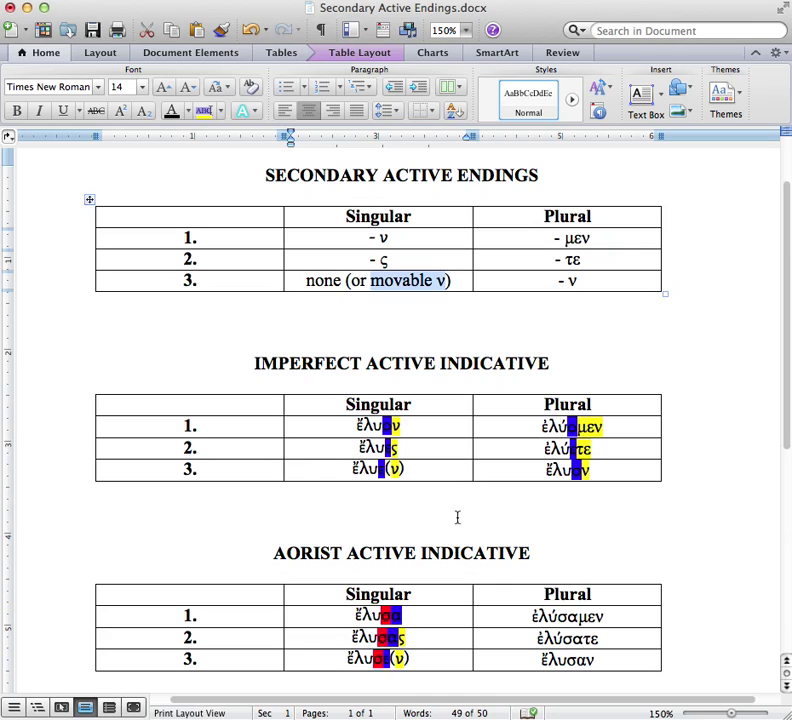
- In the aorist first-person plural ἐλύσαμεν, highlight the tense marker σ in red and the connecting vowel α in blue
click(538, 638)
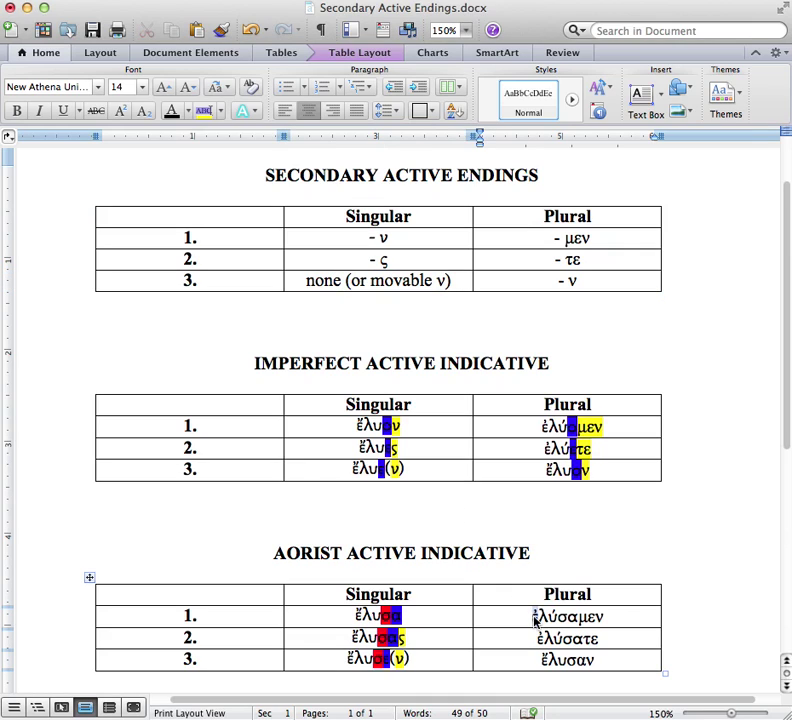
drag(535, 620, 543, 620)
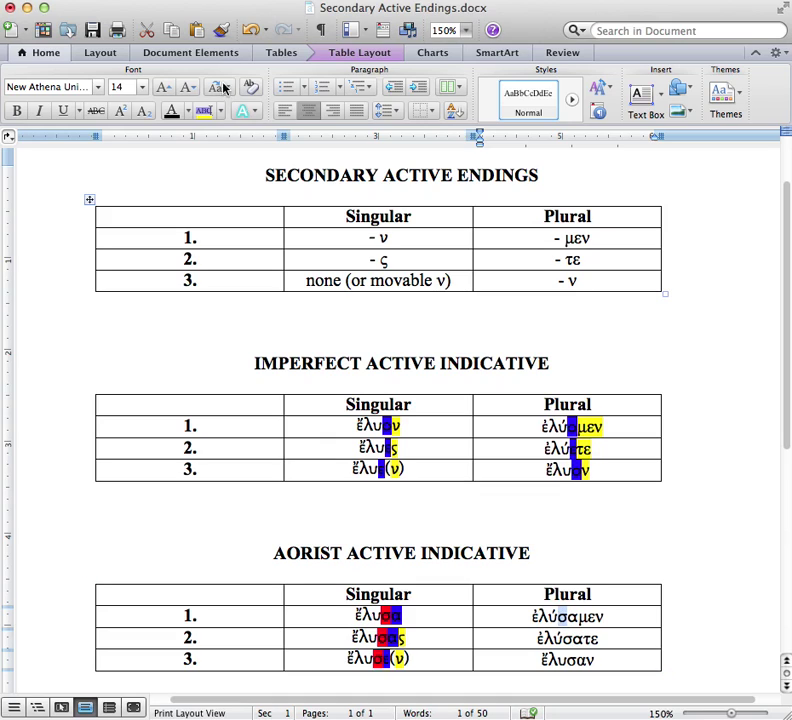
click(222, 118)
click(205, 170)
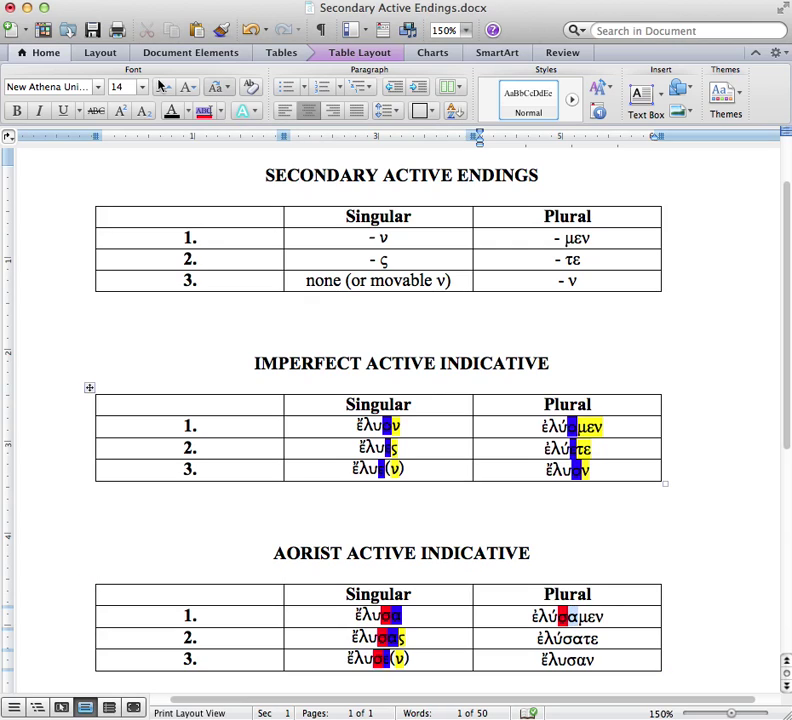
click(222, 118)
click(263, 157)
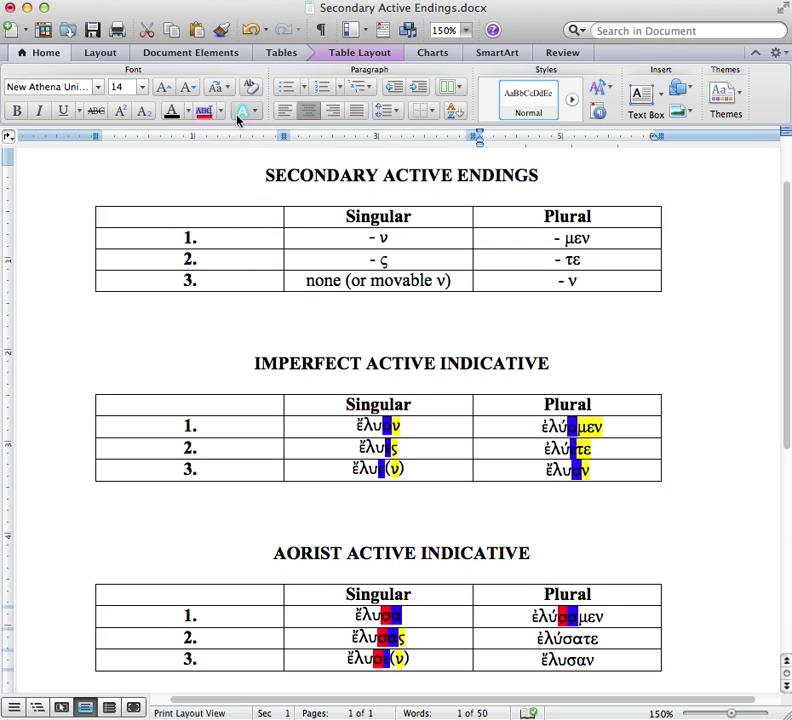
- Highlight the personal ending μεν of the aorist first-person plural ἐλύσαμεν in yellow
drag(604, 617, 582, 624)
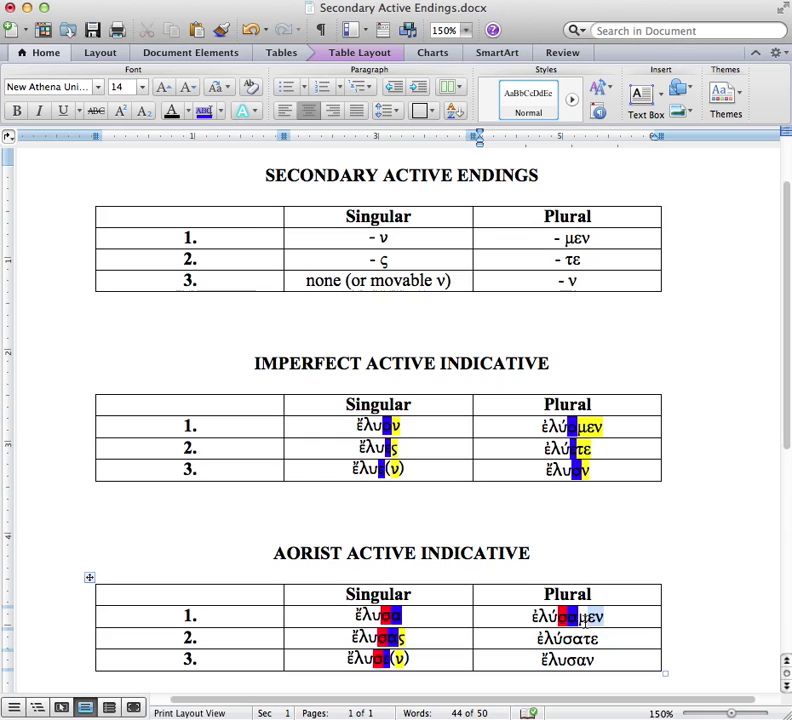
click(222, 112)
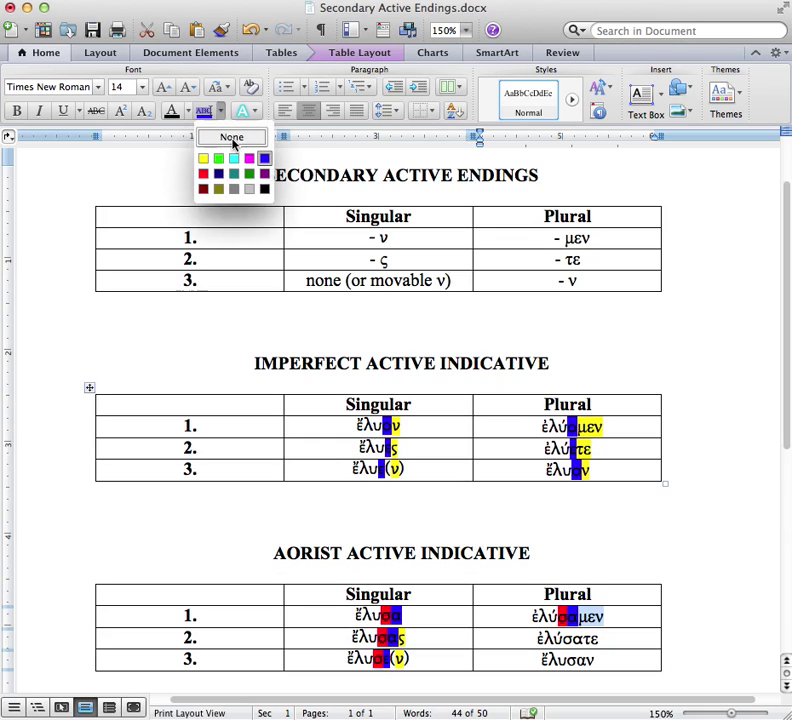
click(203, 163)
- In the aorist second-person plural ἐλύσατε, highlight the tense marker σ in red and the connecting vowel α in blue
click(559, 660)
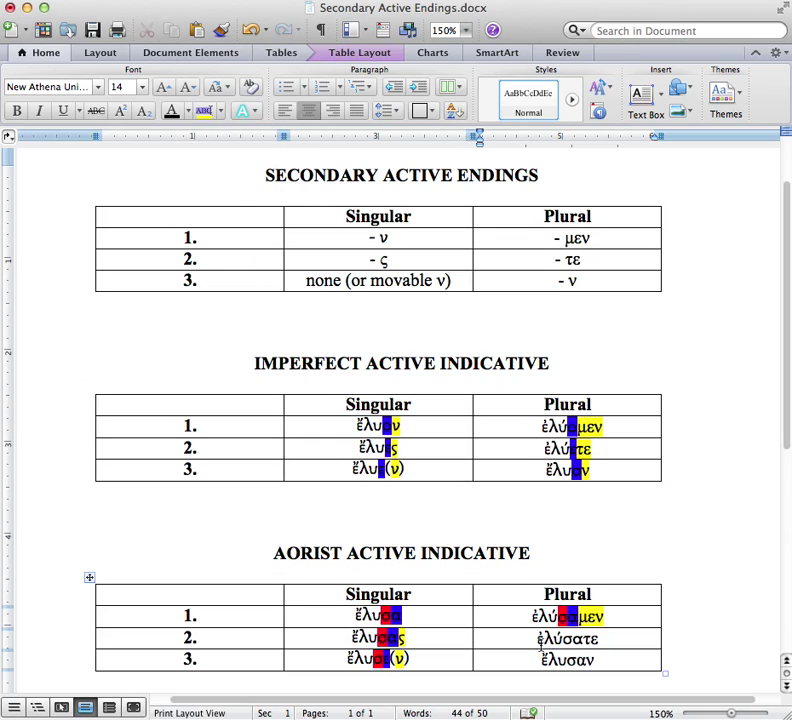
click(222, 112)
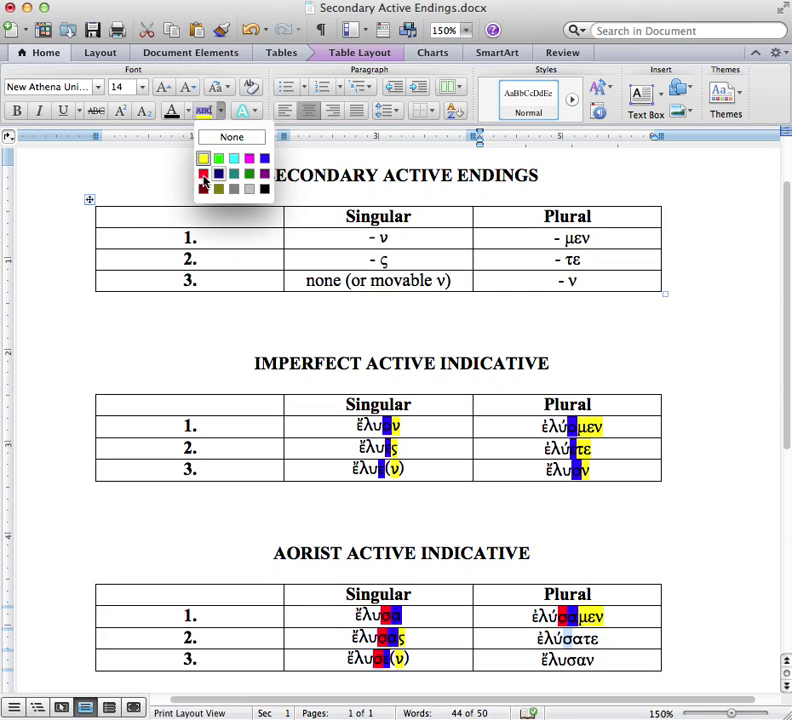
key(Escape)
click(204, 176)
drag(563, 638, 582, 638)
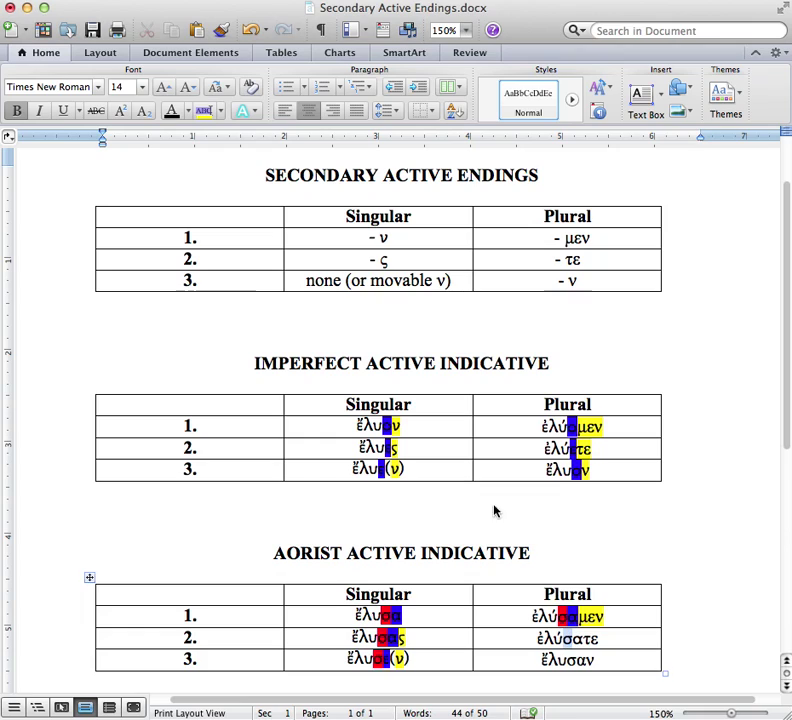
click(222, 112)
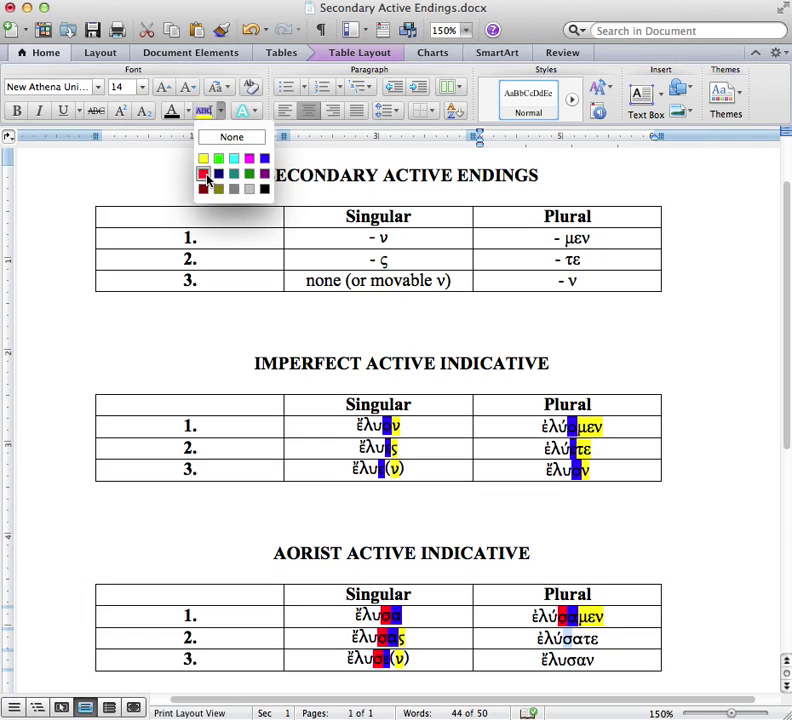
click(204, 173)
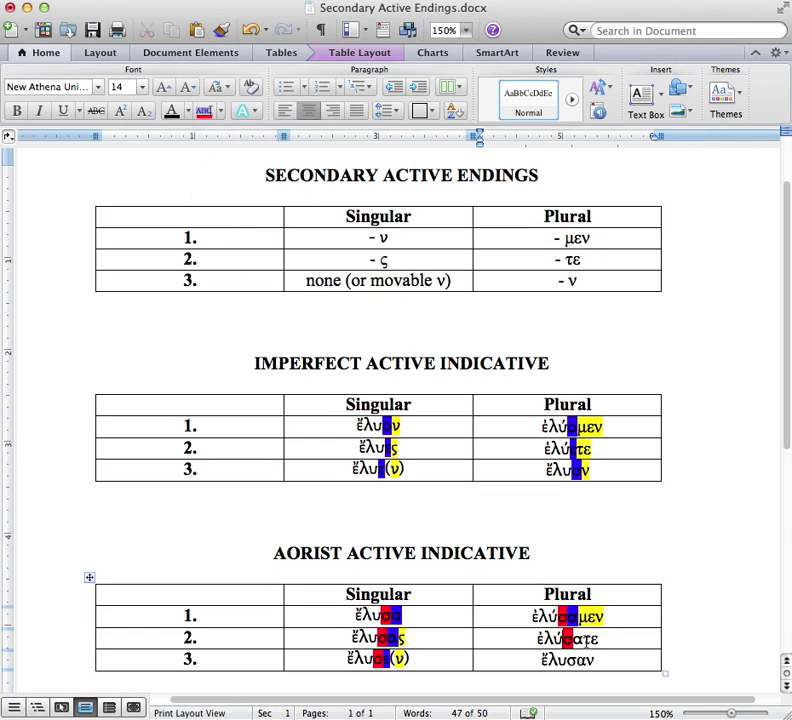
click(222, 111)
click(264, 158)
- Highlight the τε of the aorist ἐλύσατε in yellow and compare it with the second-person plural ending in the secondary endings table
click(220, 113)
click(205, 160)
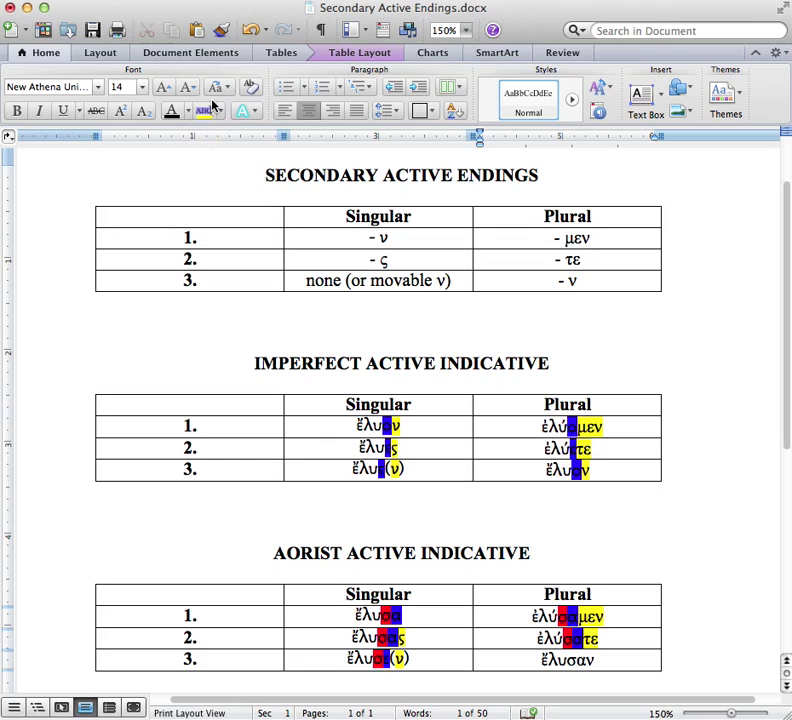
drag(581, 261, 539, 269)
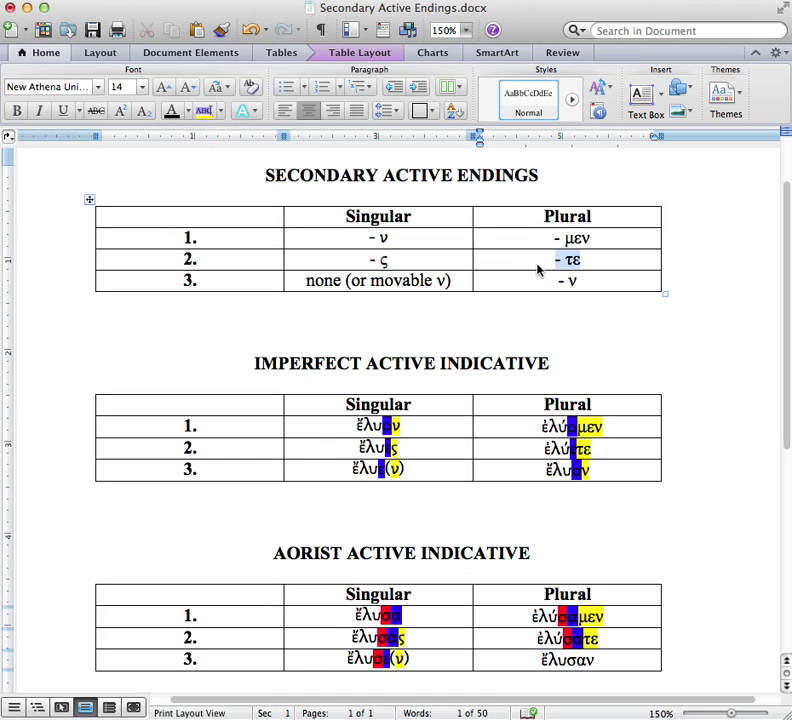
scroll(601, 560, down, 1)
scroll(596, 572, up, 1)
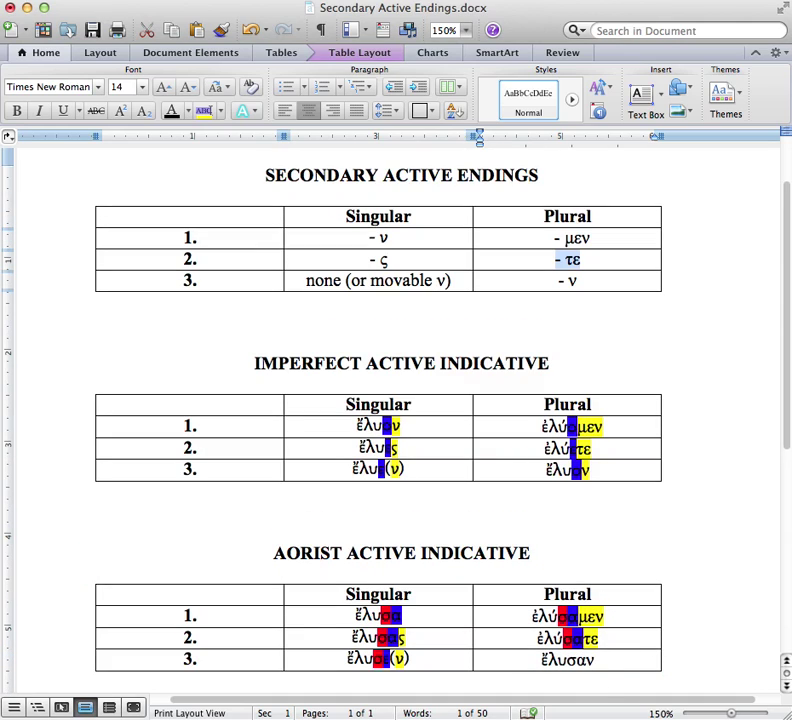
- In the aorist third-person plural ἔλυσαν, highlight the tense marker σ in red and the connecting vowel α in blue
click(543, 661)
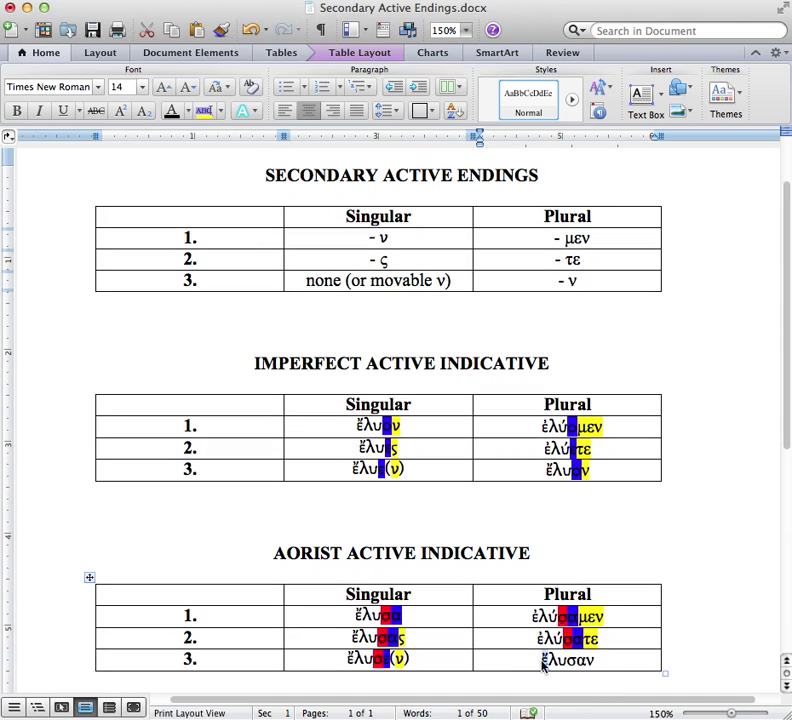
drag(542, 661, 567, 661)
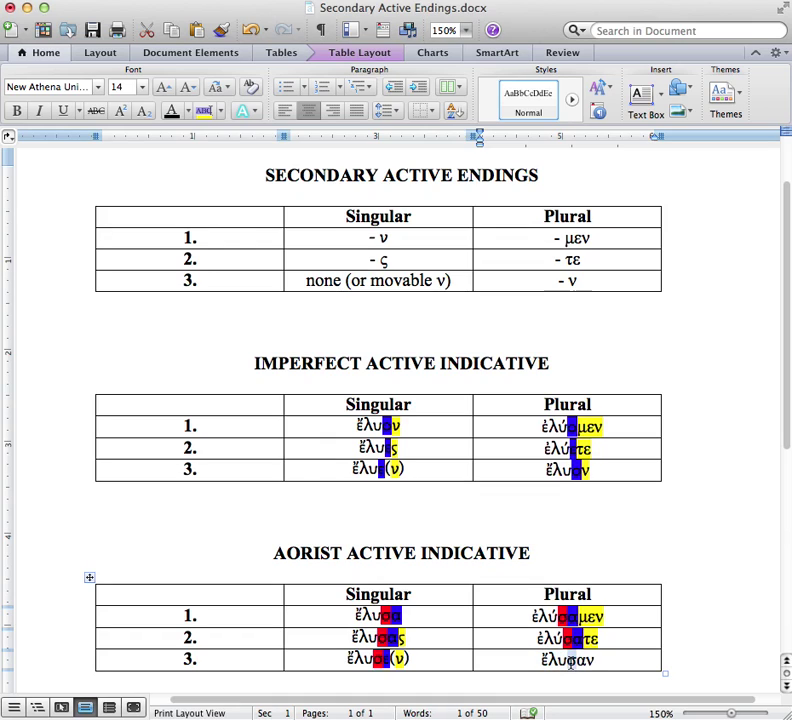
click(223, 111)
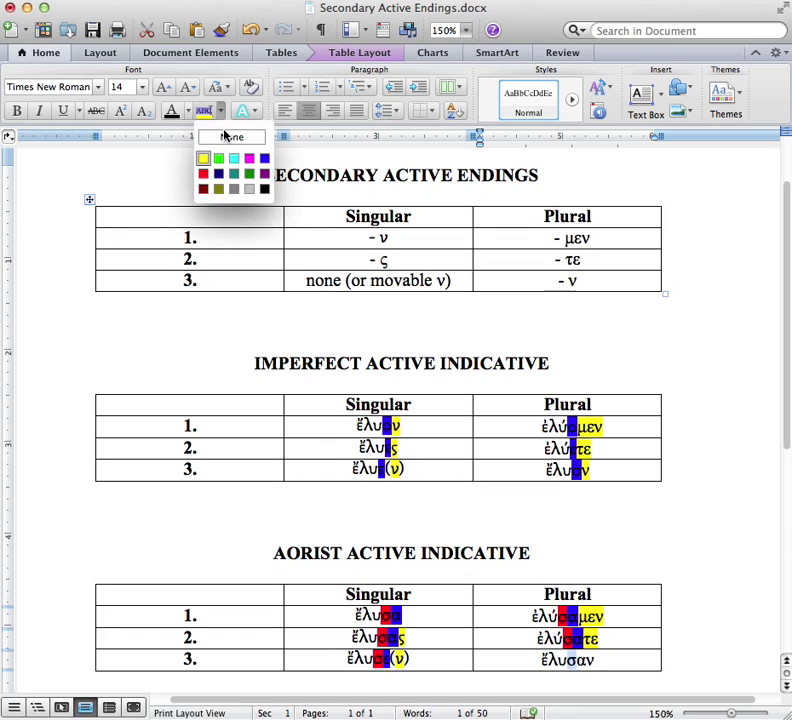
click(202, 174)
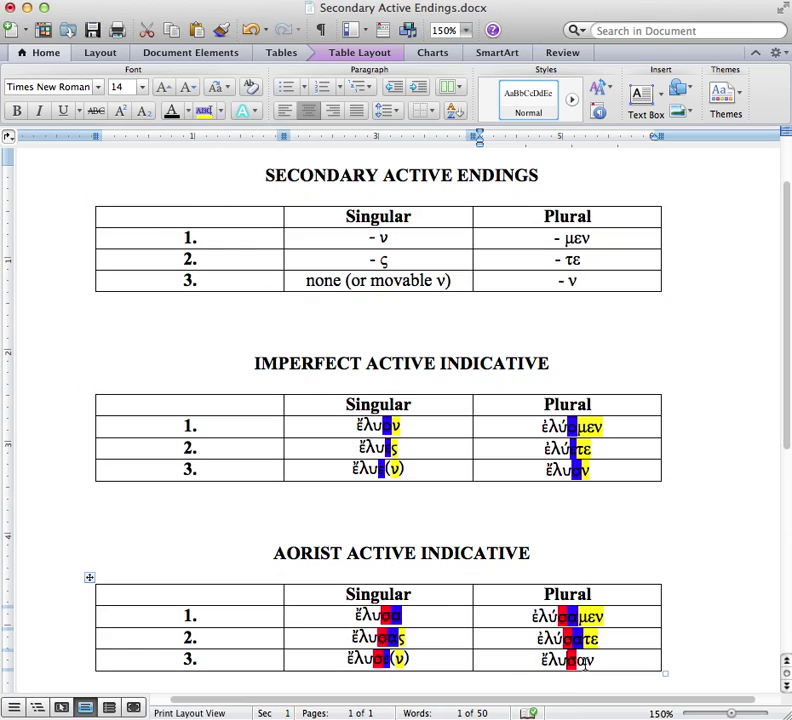
drag(586, 662, 577, 662)
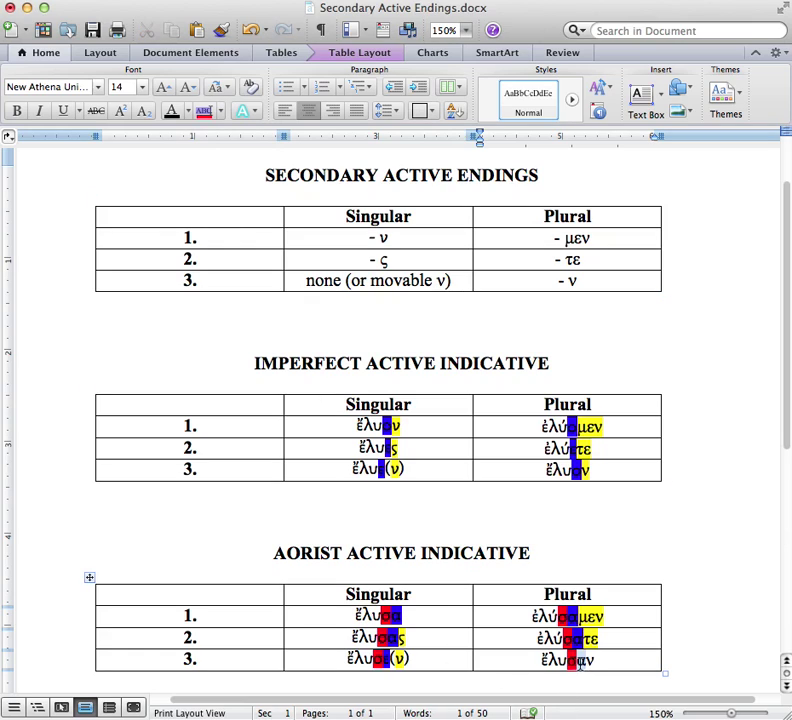
click(221, 111)
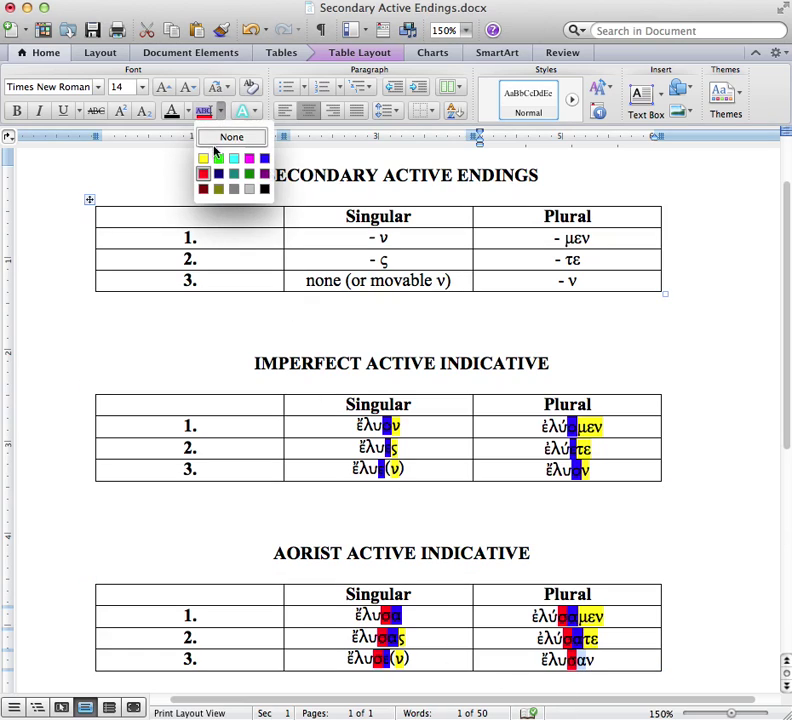
click(265, 159)
- Highlight the final ν of the aorist third-person plural ἔλυσαν in yellow
click(597, 661)
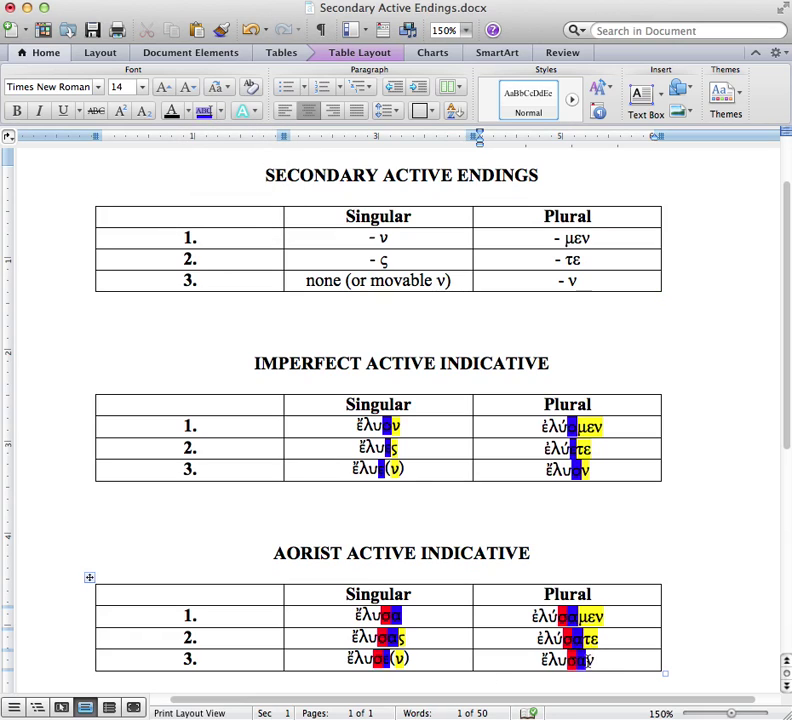
click(228, 269)
click(220, 112)
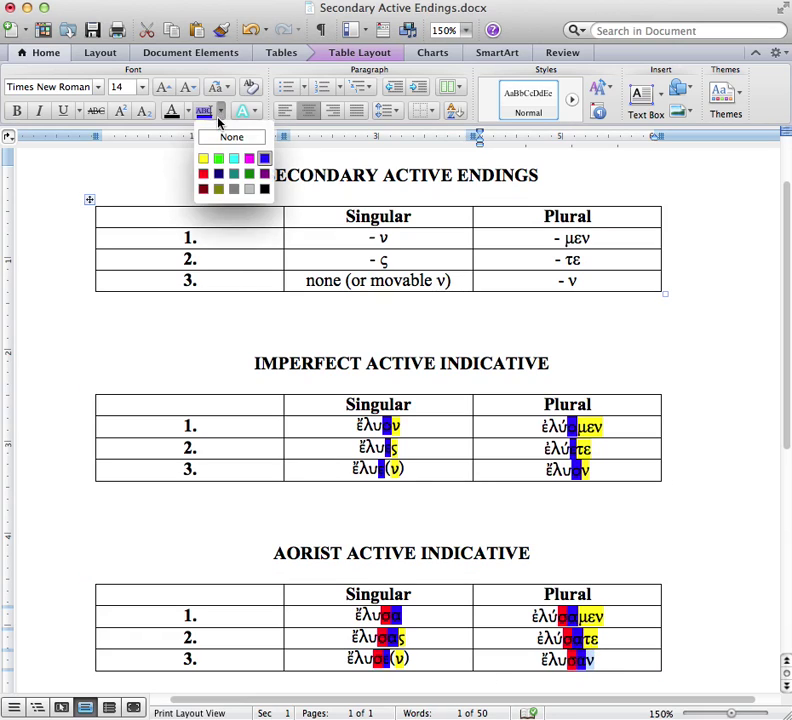
click(207, 157)
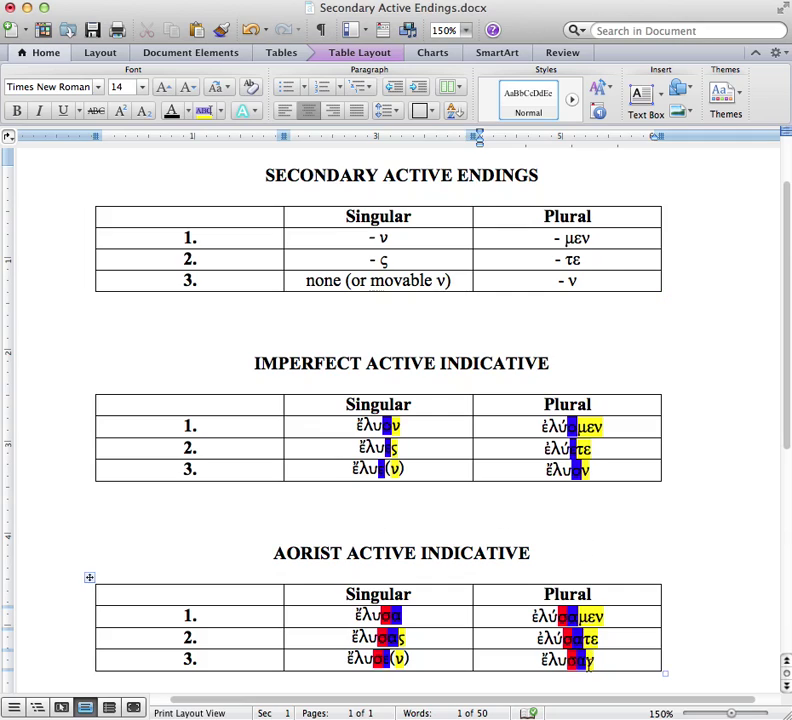
click(588, 665)
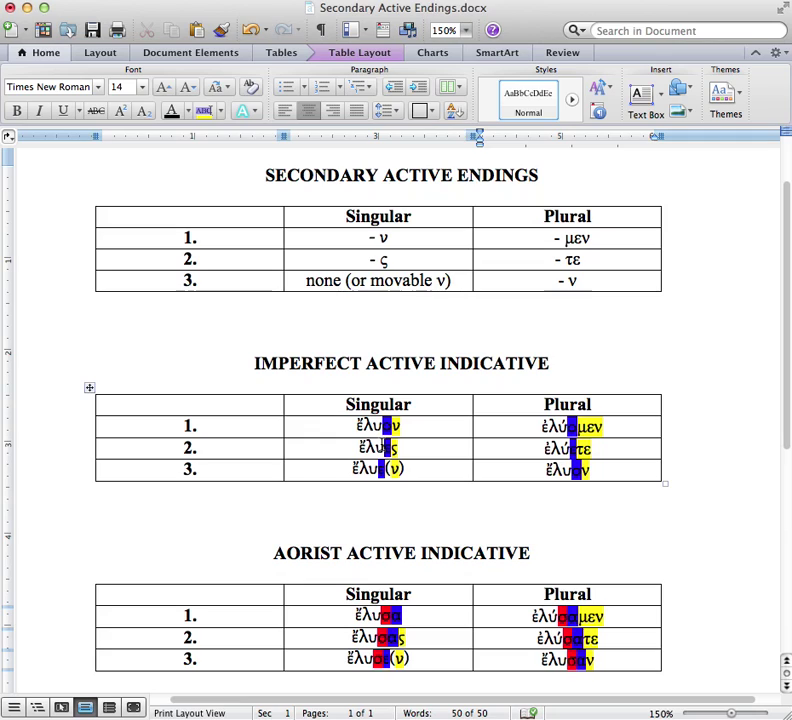
- Review the colour-coded endings of the imperfect second-person singular ἔλυες and the aorist first-person singular ἔλυσα
click(392, 446)
drag(415, 615, 382, 616)
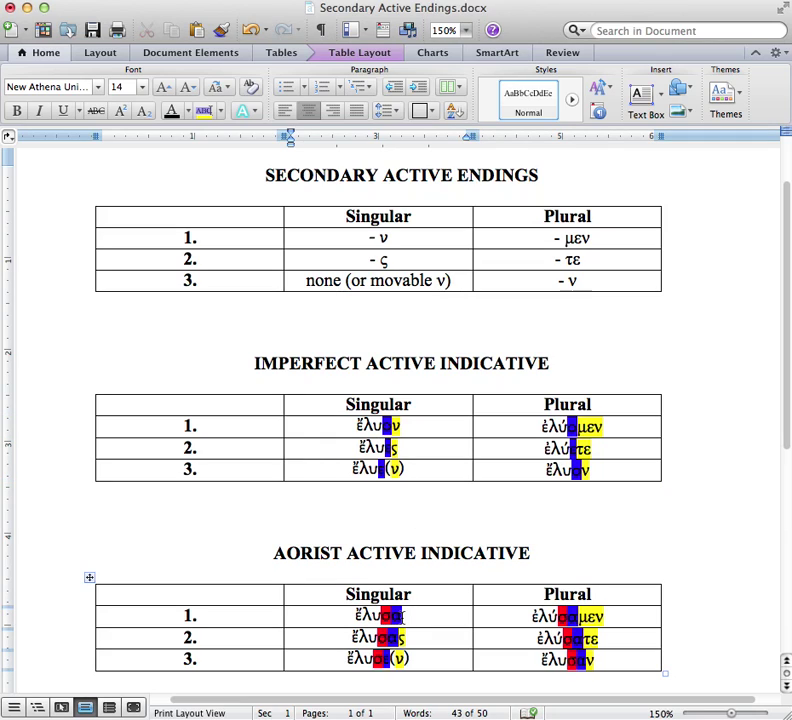
click(493, 626)
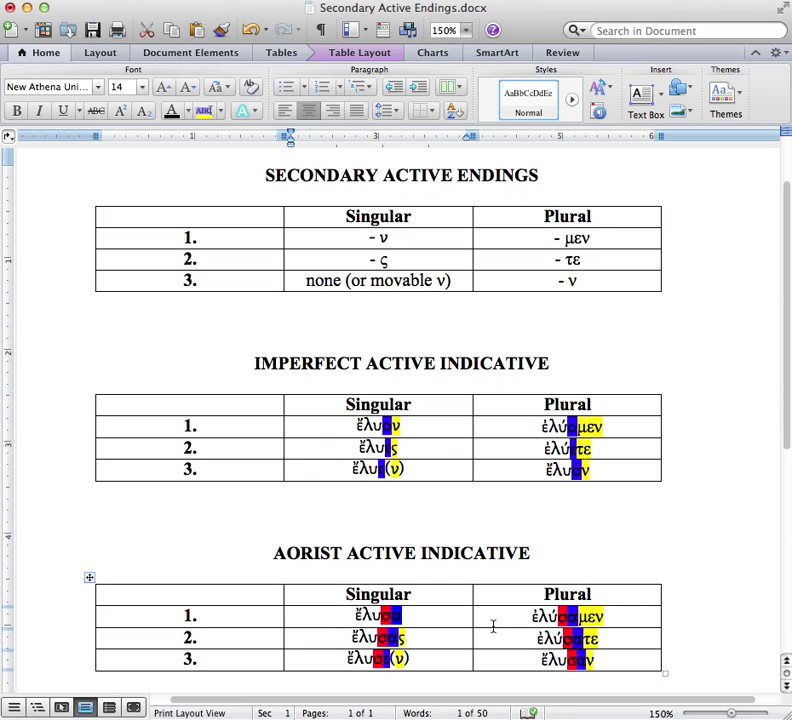
key(Right)
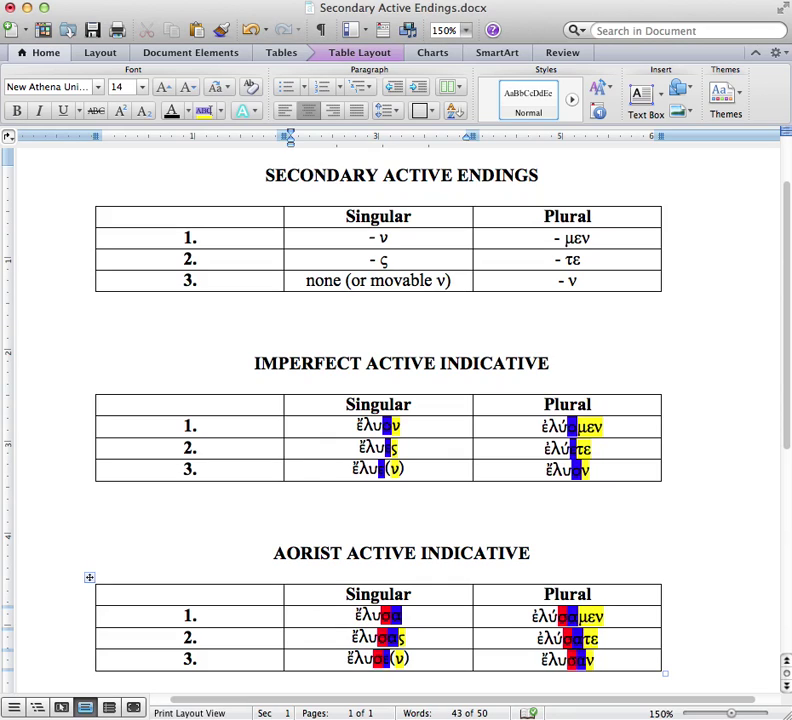